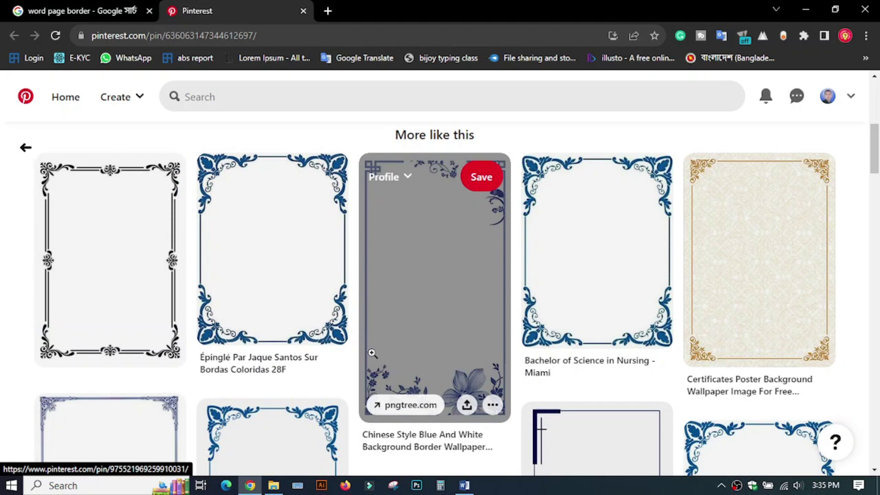
- Look through the decorative page border designs on Pinterest and the Lorem Ipsum document in Word
{"action": "scroll", "coordinate": [372, 353], "scroll_direction": "down", "scroll_amount": 7}
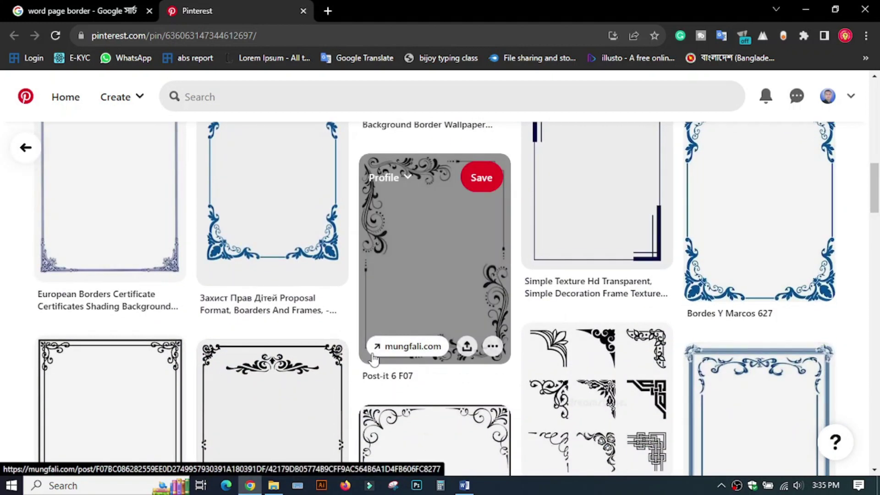
{"action": "scroll", "coordinate": [372, 356], "scroll_direction": "down", "scroll_amount": 4}
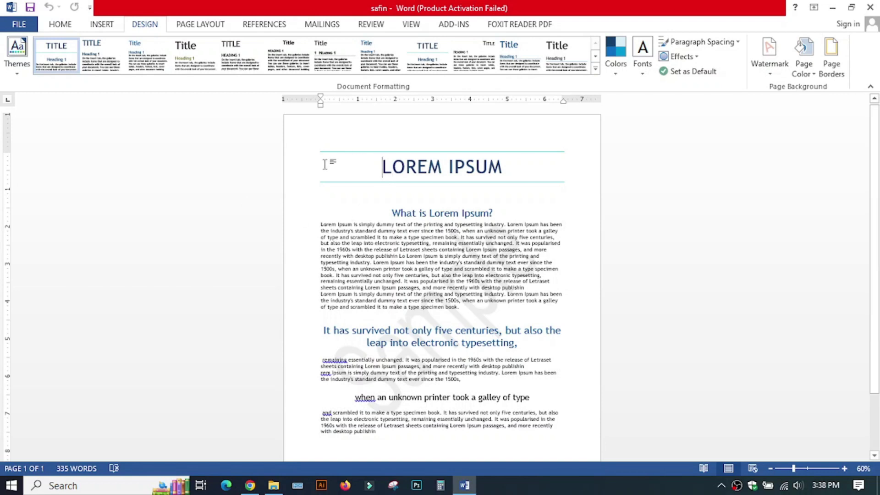
{"action": "scroll", "coordinate": [350, 216], "scroll_direction": "down", "scroll_amount": 3}
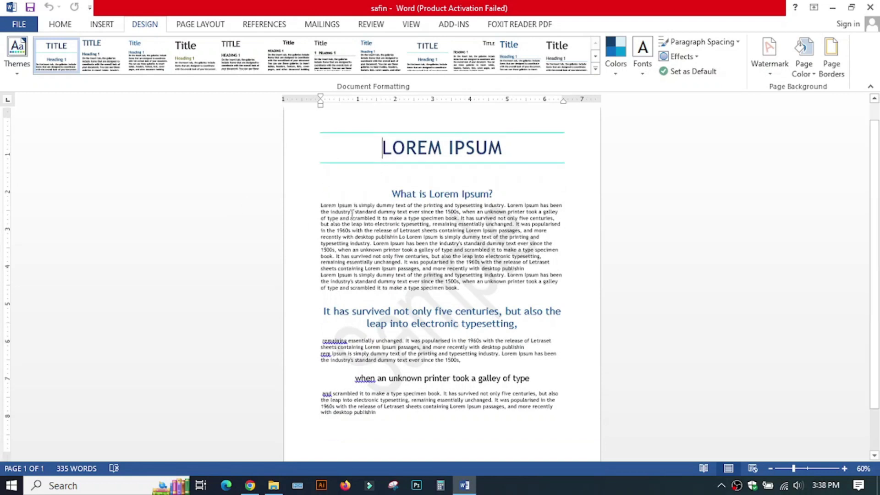
{"action": "scroll", "coordinate": [349, 219], "scroll_direction": "up", "scroll_amount": 3}
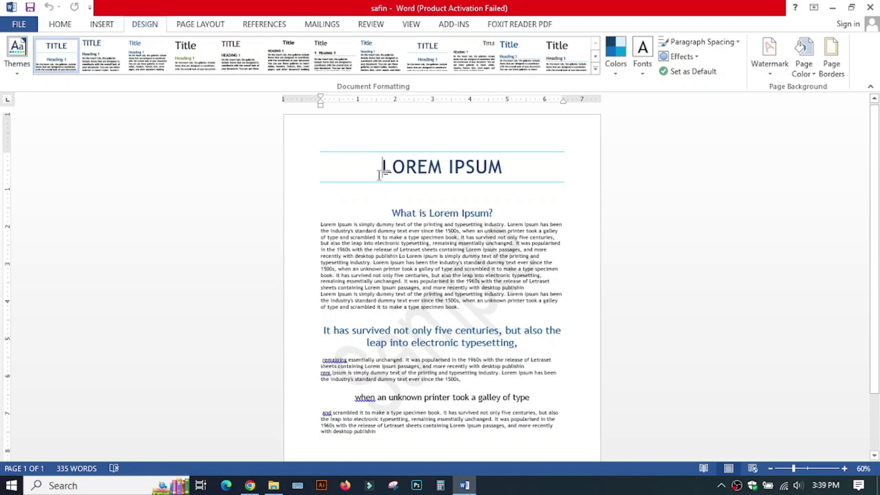
- View the saved border images in the border design folder under Videos > page Border in File Explorer, and return to the document
{"action": "left_click", "coordinate": [274, 485]}
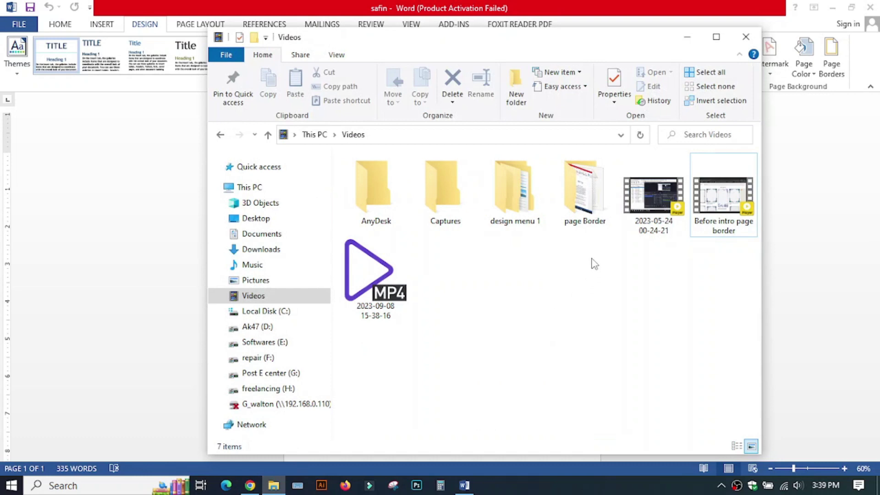
{"action": "double_click", "coordinate": [585, 193]}
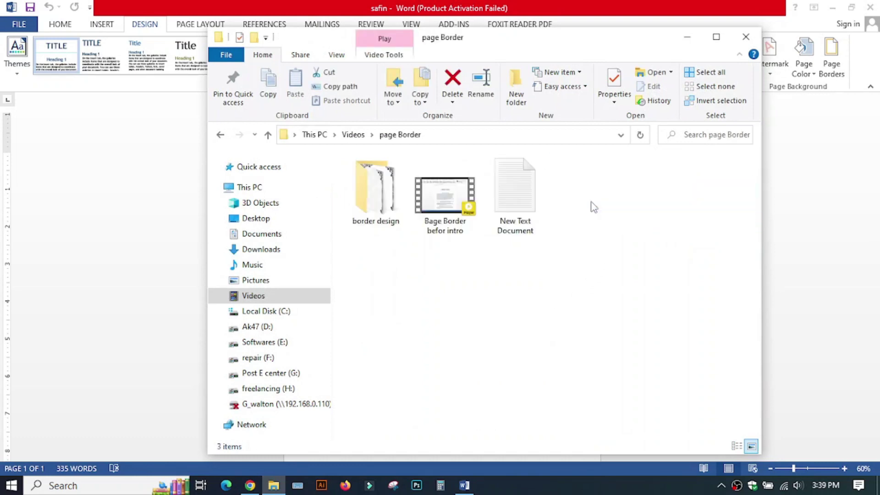
{"action": "double_click", "coordinate": [367, 198]}
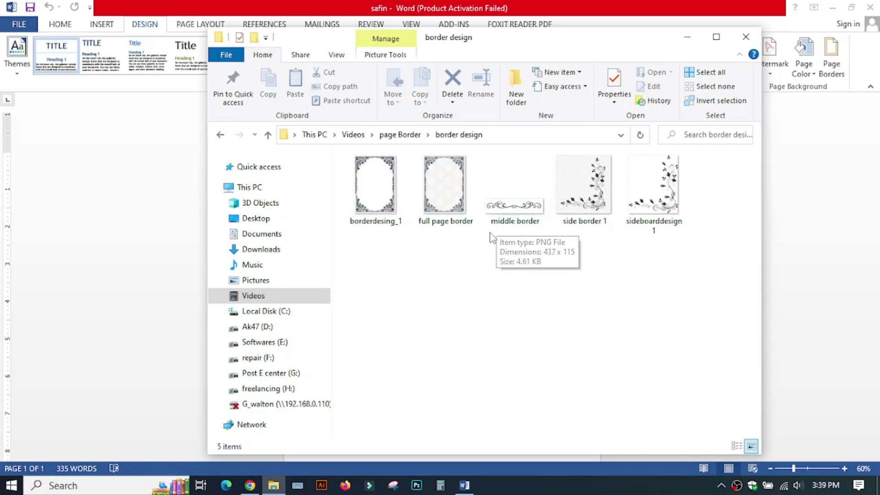
{"action": "left_click", "coordinate": [687, 39]}
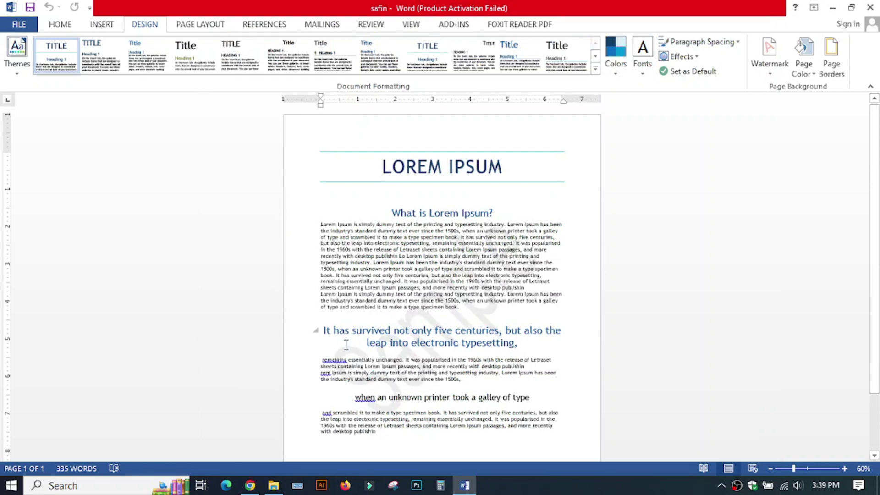
- Switch to Chrome to browse more page border designs on Pinterest, and return to the Word document
{"action": "left_click", "coordinate": [250, 485]}
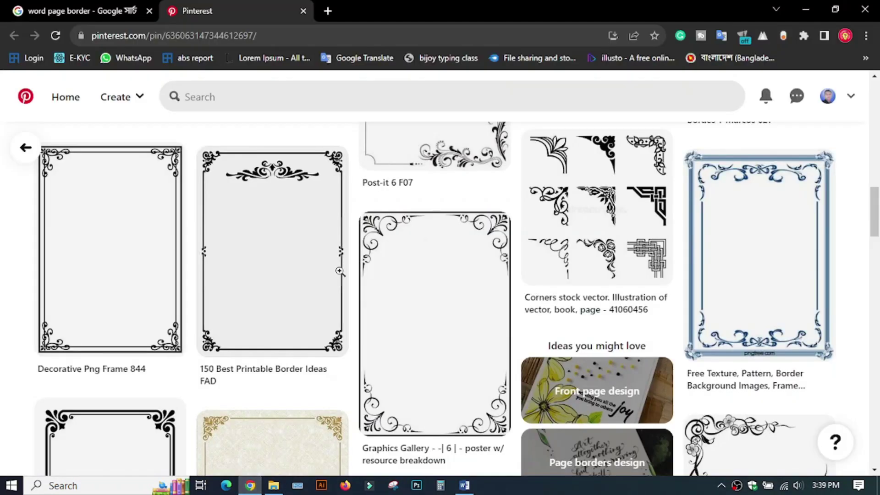
{"action": "scroll", "coordinate": [758, 260], "scroll_direction": "down", "scroll_amount": 5}
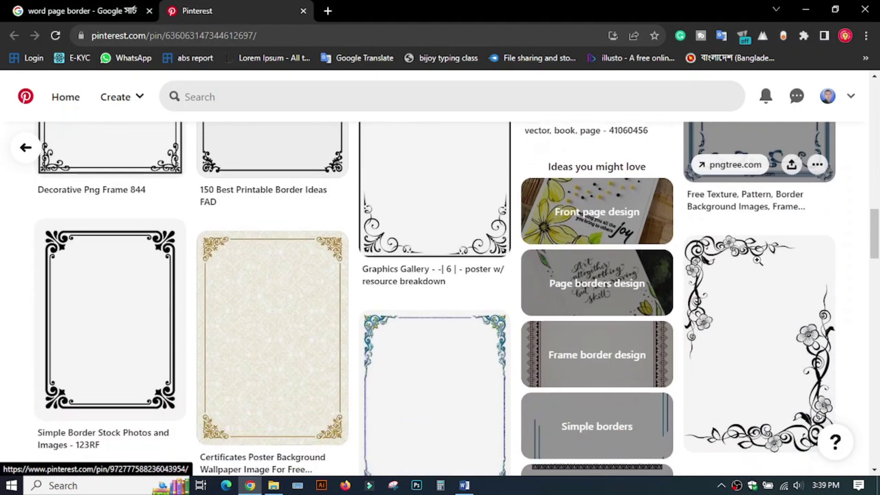
{"action": "scroll", "coordinate": [758, 260], "scroll_direction": "down", "scroll_amount": 10}
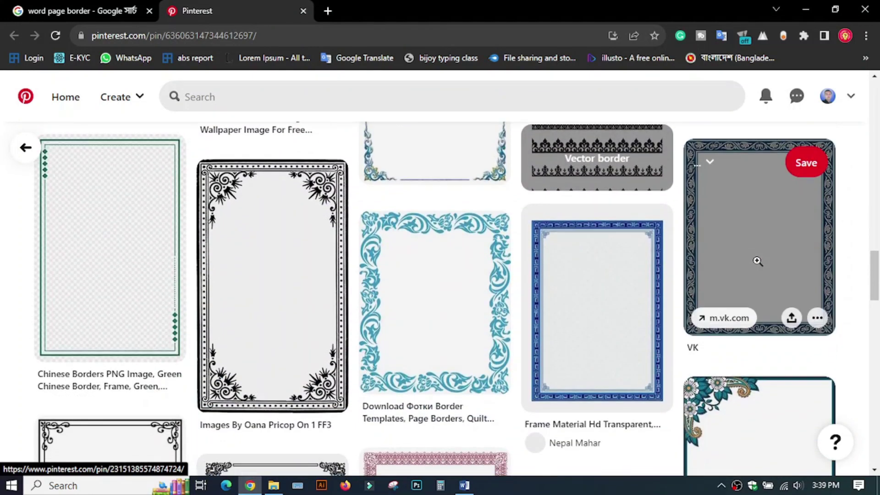
{"action": "scroll", "coordinate": [751, 262], "scroll_direction": "down", "scroll_amount": 5}
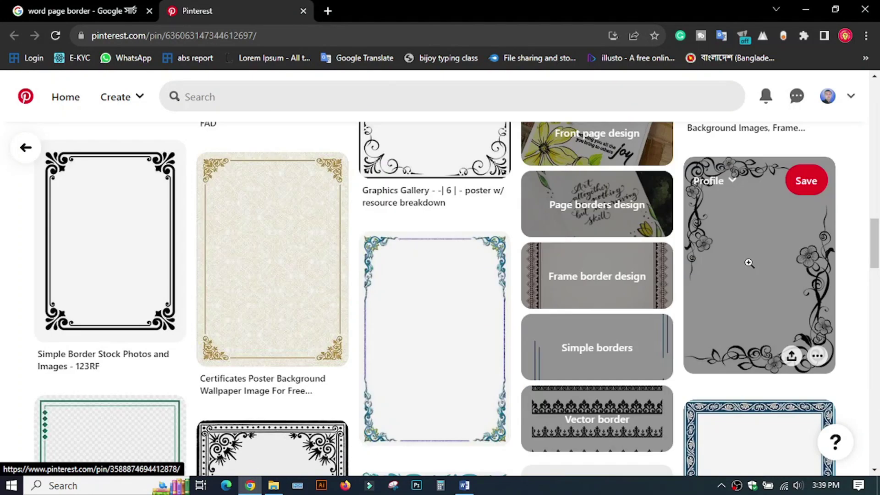
{"action": "scroll", "coordinate": [347, 284], "scroll_direction": "down", "scroll_amount": 5}
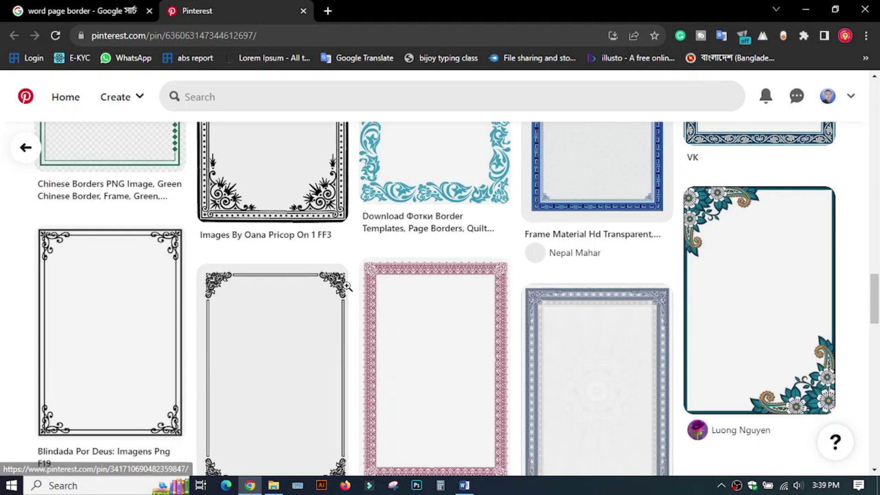
{"action": "scroll", "coordinate": [347, 286], "scroll_direction": "down", "scroll_amount": 5}
{"action": "key", "text": "alt+Tab"}
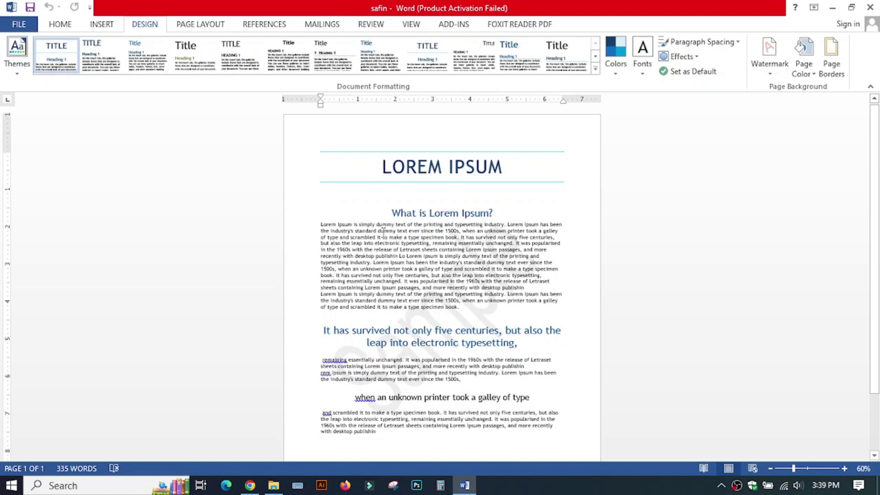
- Open the page border settings for the document and choose the Box setting
{"action": "left_click", "coordinate": [834, 64]}
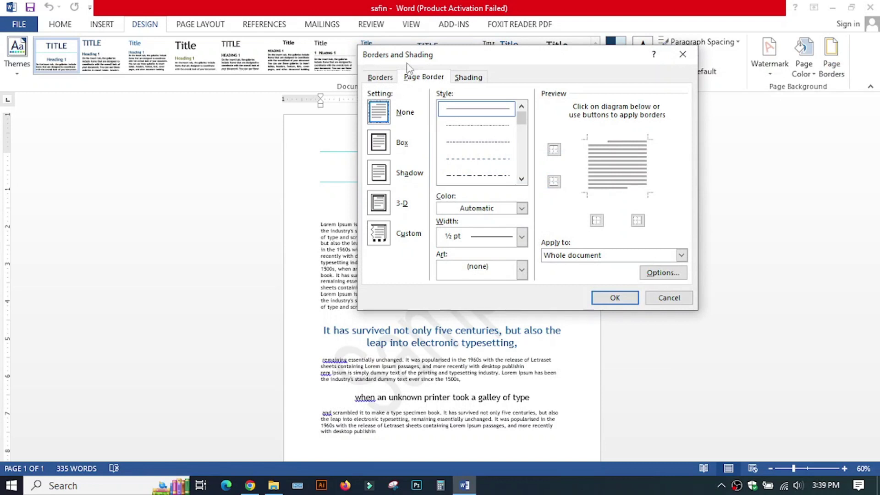
{"action": "left_click_drag", "start_coordinate": [399, 53], "coordinate": [339, 55]}
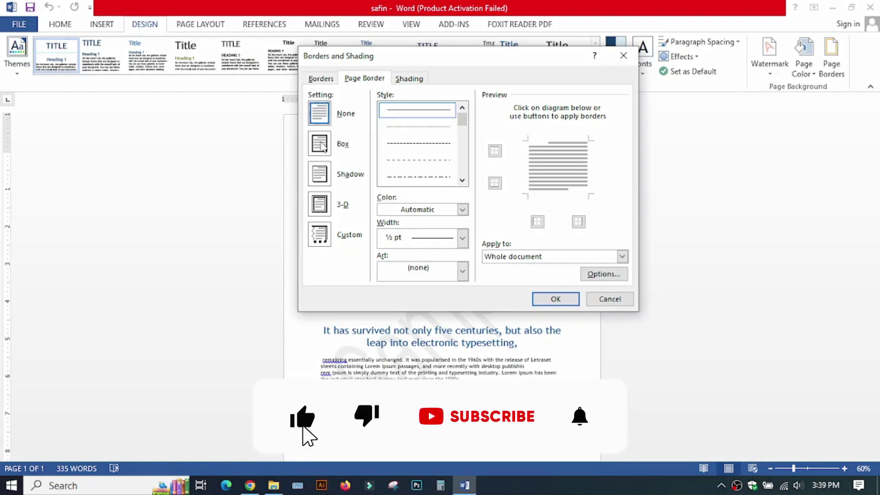
{"action": "left_click", "coordinate": [321, 145]}
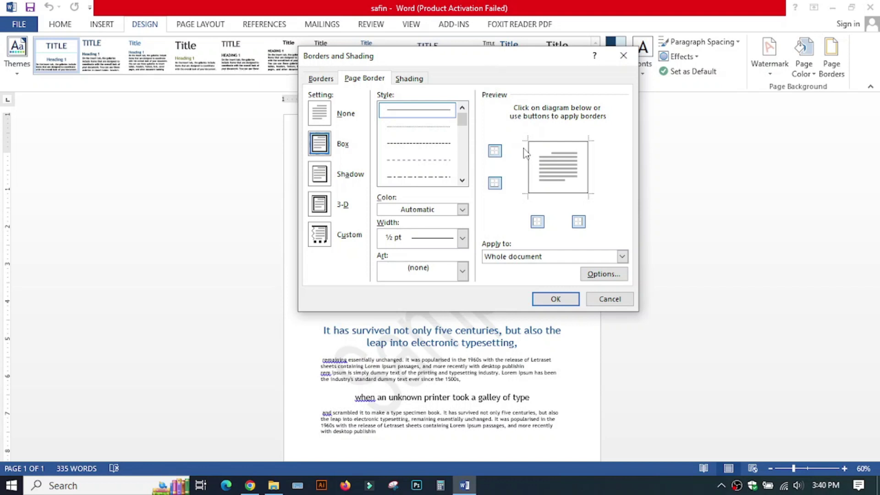
- Try switching the top and bottom page borders off and on, and reapply the Box setting
{"action": "left_click", "coordinate": [495, 151]}
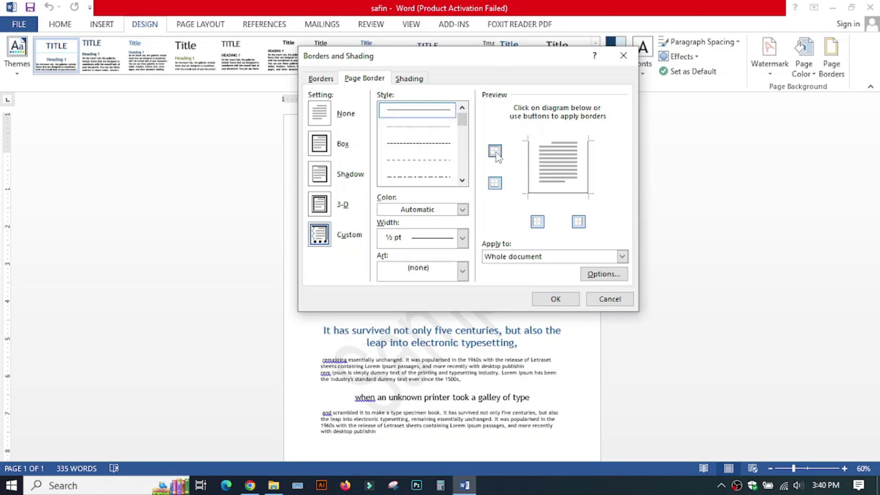
{"action": "left_click", "coordinate": [496, 184]}
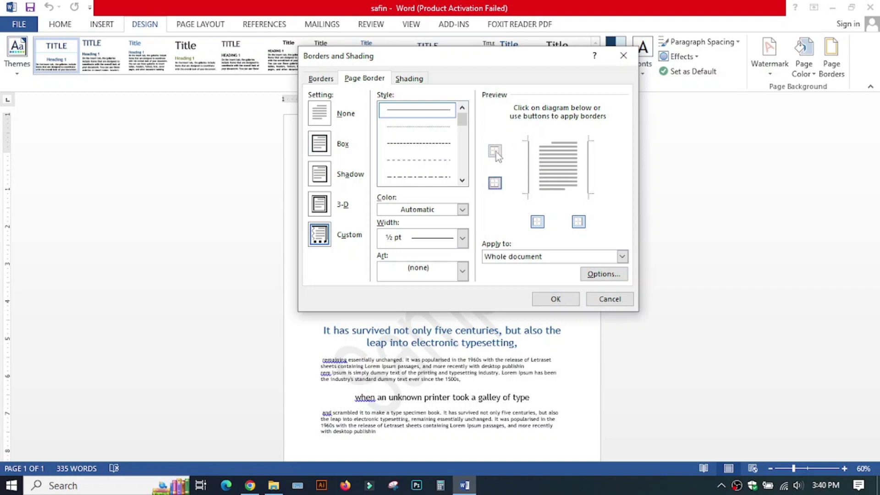
{"action": "left_click", "coordinate": [495, 151]}
{"action": "left_click", "coordinate": [495, 184]}
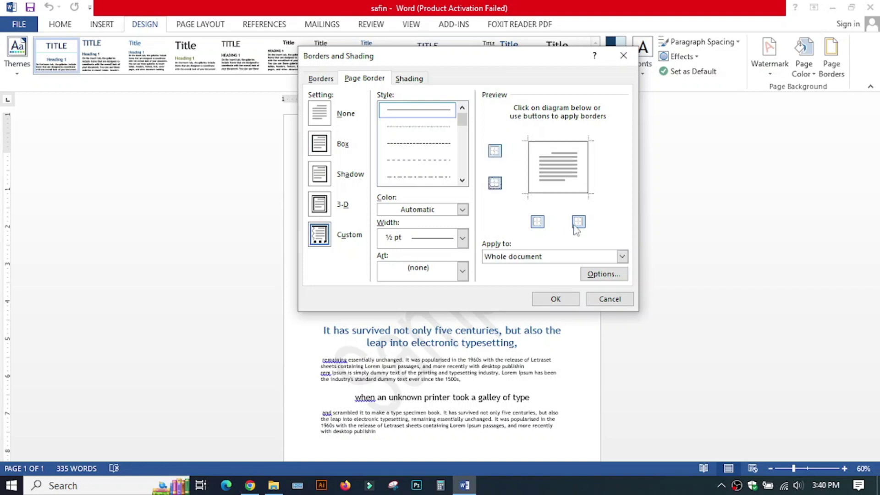
{"action": "left_click", "coordinate": [320, 144]}
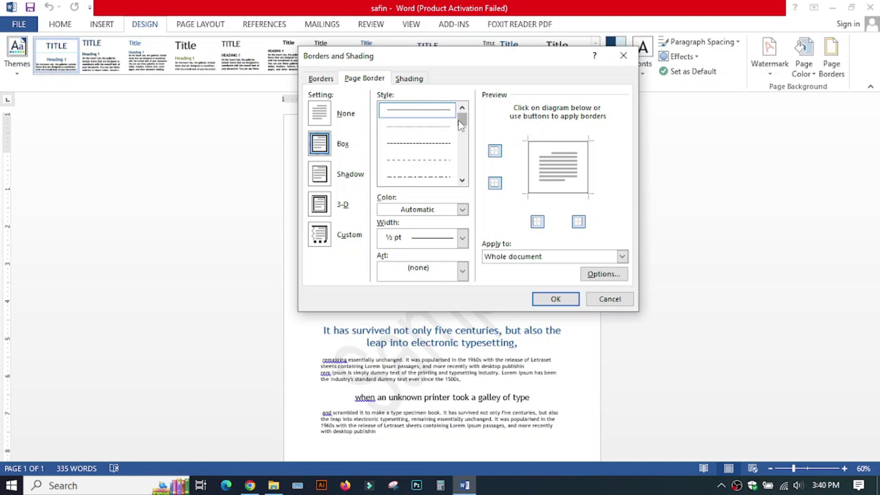
- Try a fine dashed line and a double wavy line as the page border style
{"action": "mouse_move", "coordinate": [461, 121]}
{"action": "left_mouse_down"}
{"action": "mouse_move", "coordinate": [462, 175]}
{"action": "mouse_move", "coordinate": [463, 131]}
{"action": "left_mouse_up"}
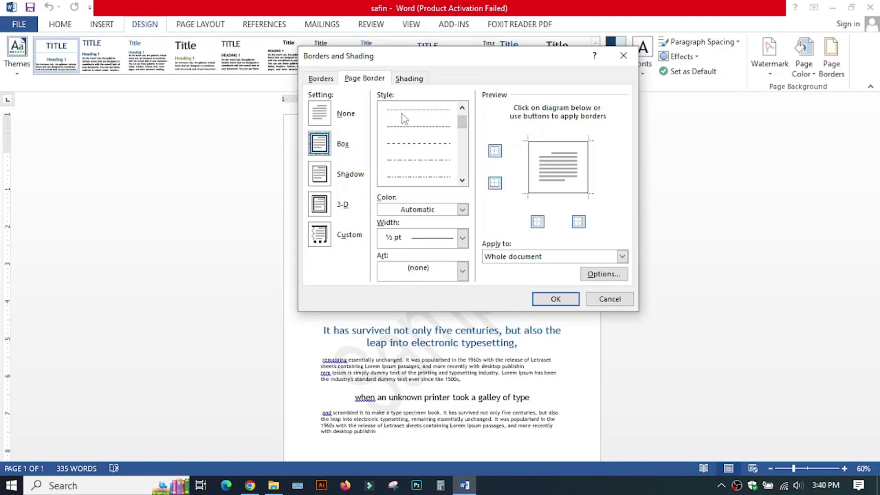
{"action": "left_click", "coordinate": [402, 126]}
{"action": "scroll", "coordinate": [404, 146], "scroll_direction": "up", "scroll_amount": 1}
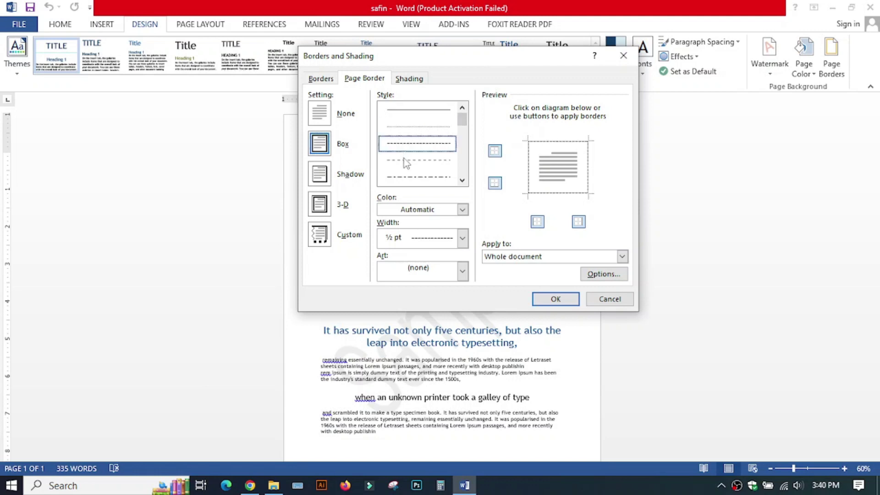
{"action": "scroll", "coordinate": [462, 124], "scroll_direction": "down", "scroll_amount": 1}
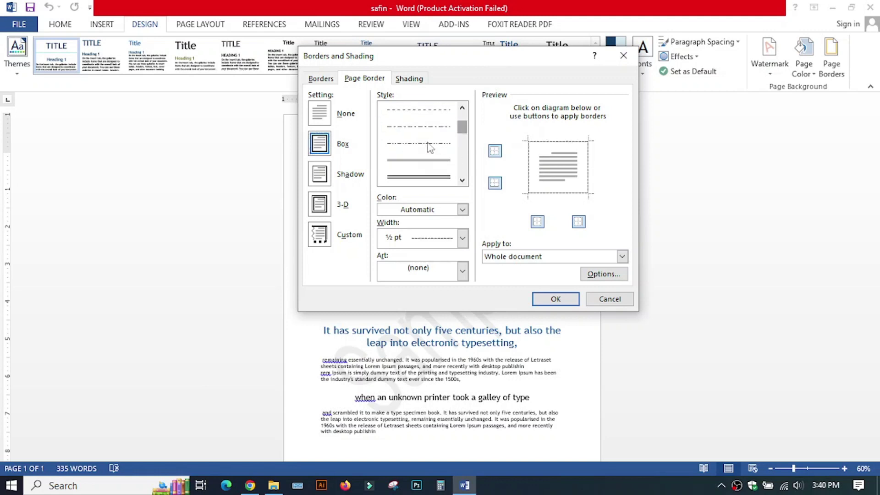
{"action": "scroll", "coordinate": [463, 142], "scroll_direction": "down", "scroll_amount": 3}
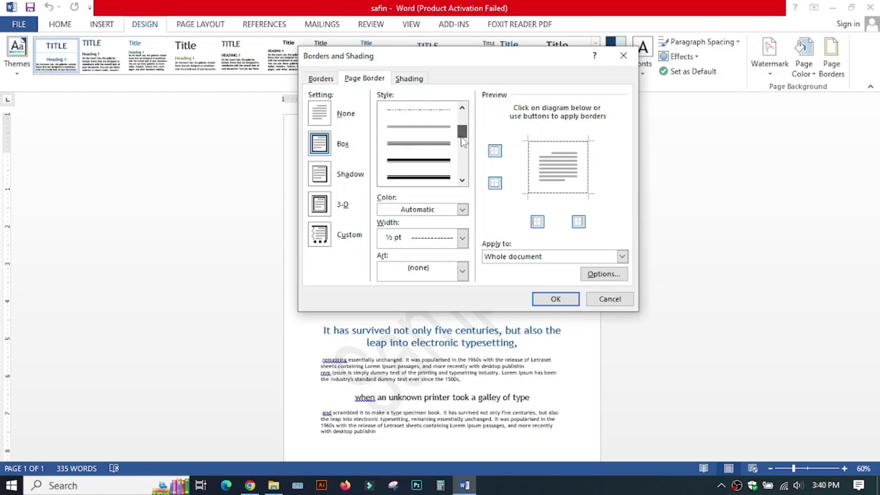
{"action": "scroll", "coordinate": [463, 144], "scroll_direction": "down", "scroll_amount": 3}
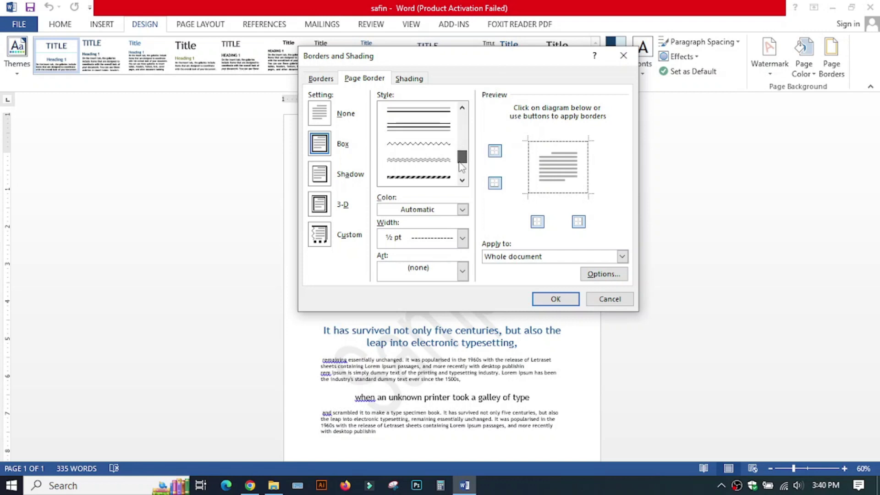
{"action": "left_click", "coordinate": [408, 160]}
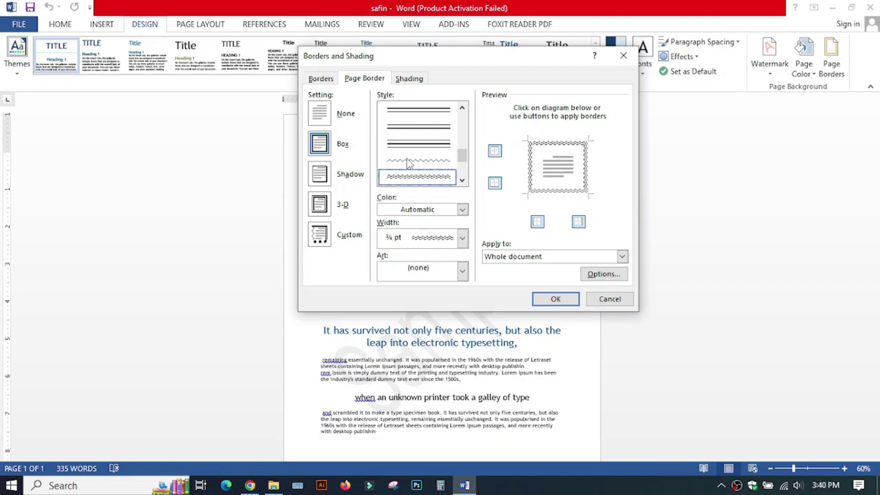
- Choose the double-line page border style with a thin outer line and a thick inner line
{"action": "left_click_drag", "start_coordinate": [463, 157], "coordinate": [462, 146]}
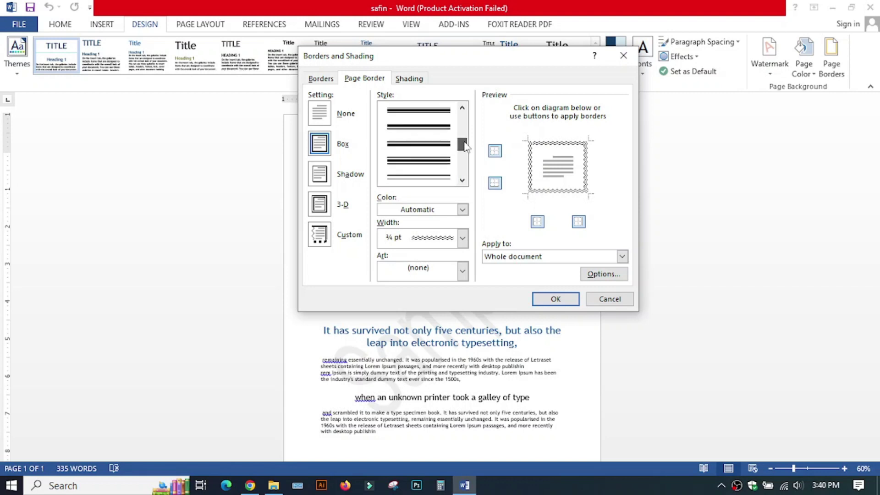
{"action": "left_click", "coordinate": [398, 146]}
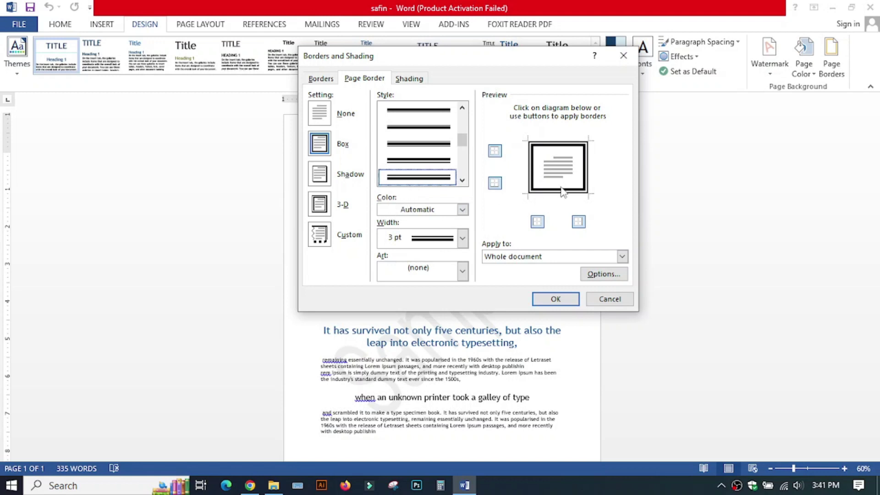
- Examine the additional standard and custom colors available for the page border, keeping the automatic color
{"action": "left_click", "coordinate": [463, 210]}
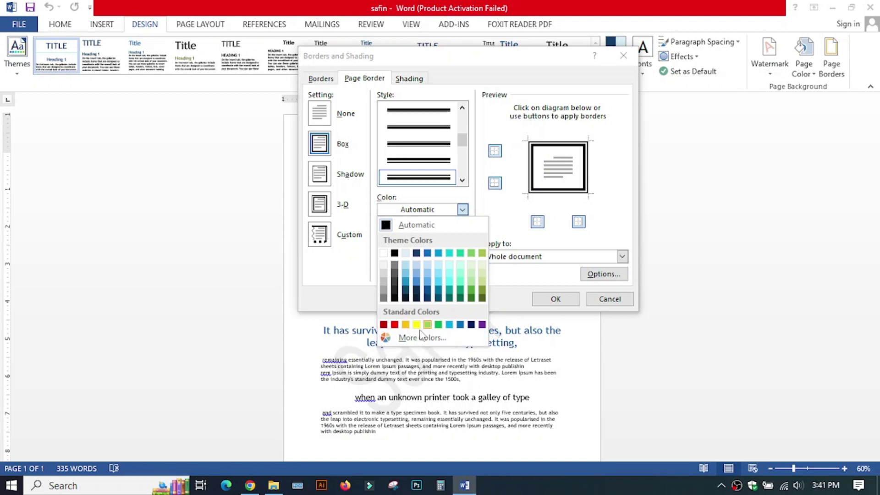
{"action": "left_click", "coordinate": [407, 340]}
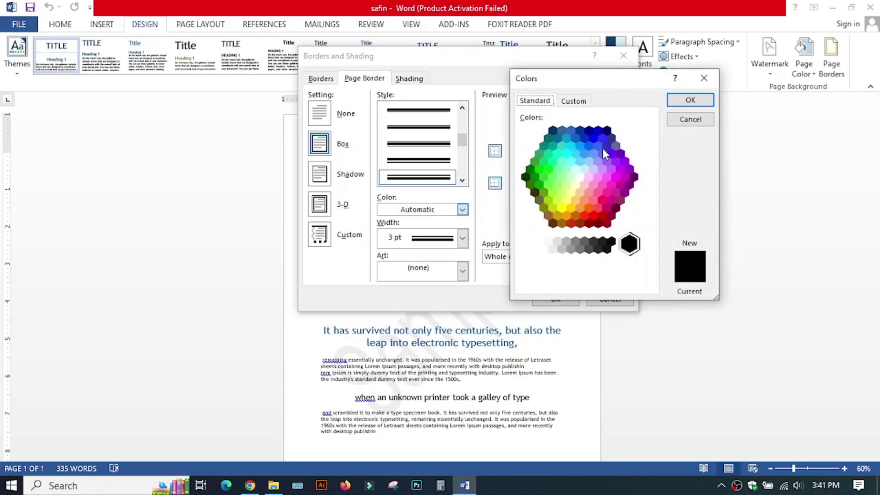
{"action": "left_click", "coordinate": [571, 102]}
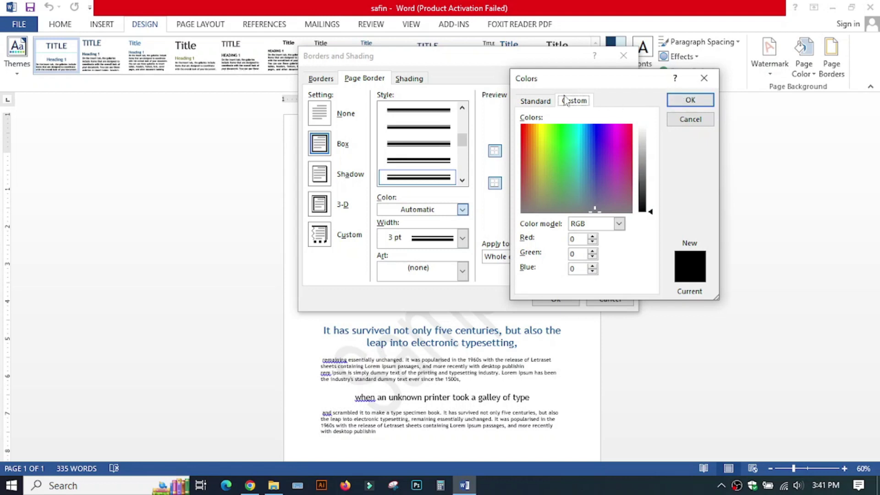
{"action": "left_click", "coordinate": [535, 101]}
{"action": "left_click", "coordinate": [683, 101]}
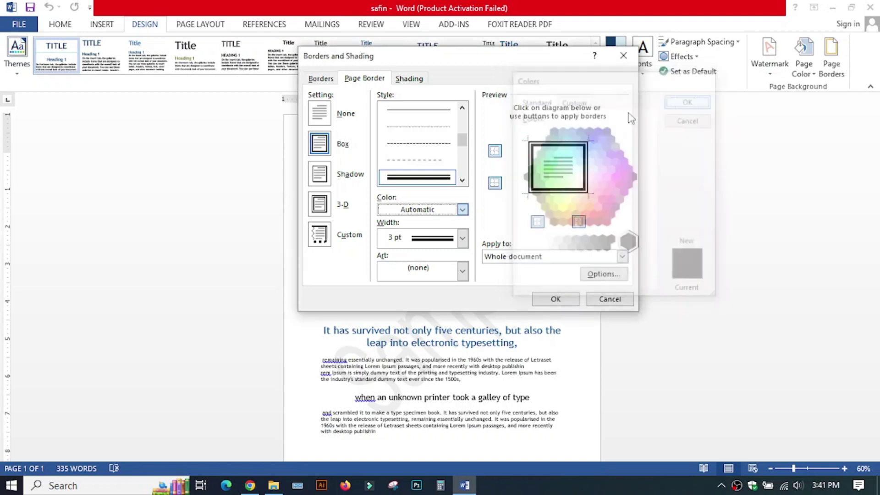
- Set the page border color to green and its width to 1 pt
{"action": "left_click", "coordinate": [463, 209]}
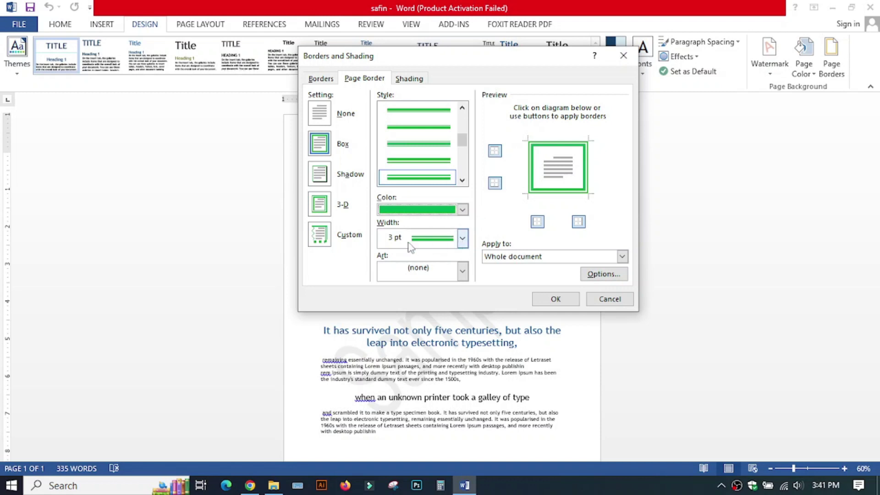
{"action": "left_click", "coordinate": [462, 239]}
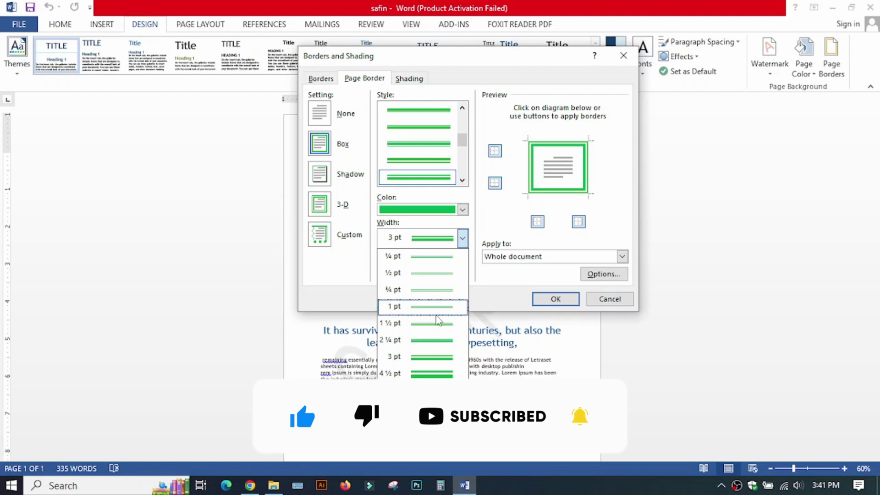
{"action": "left_click", "coordinate": [443, 314]}
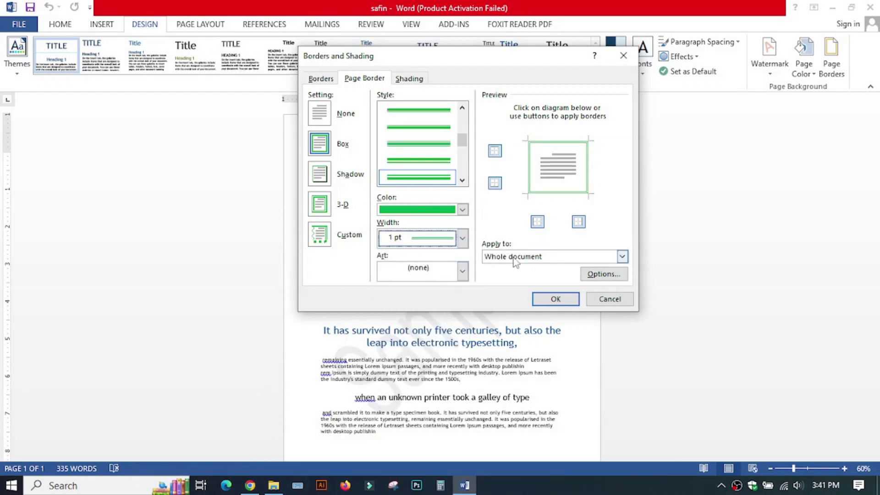
- Try limiting the page border to This section, set it back to Whole document, and apply the border to the page
{"action": "left_click", "coordinate": [534, 260]}
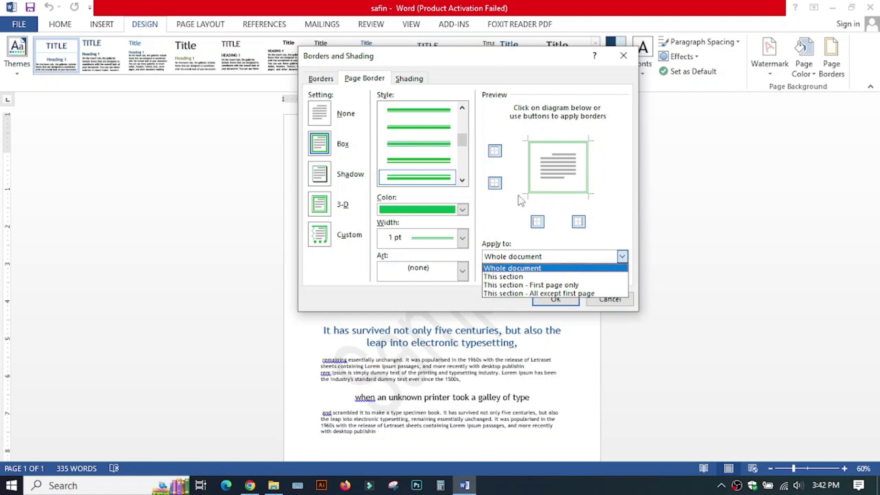
{"action": "left_click", "coordinate": [502, 268]}
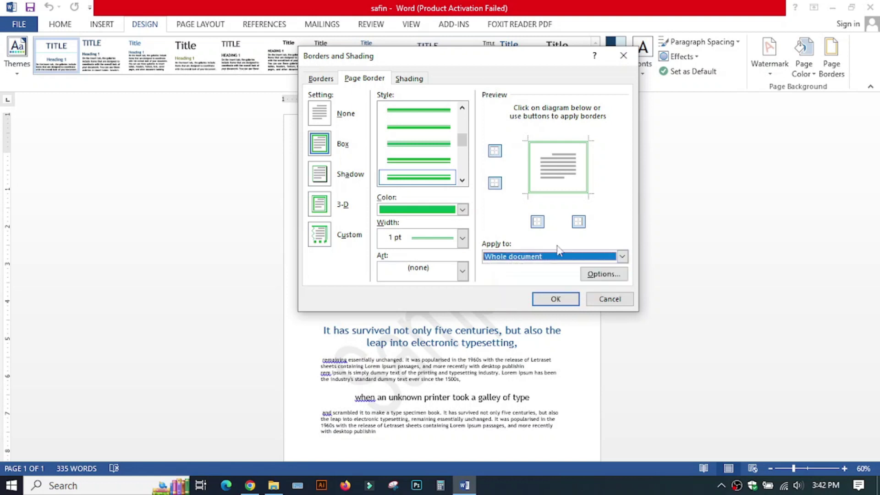
{"action": "left_click", "coordinate": [508, 259]}
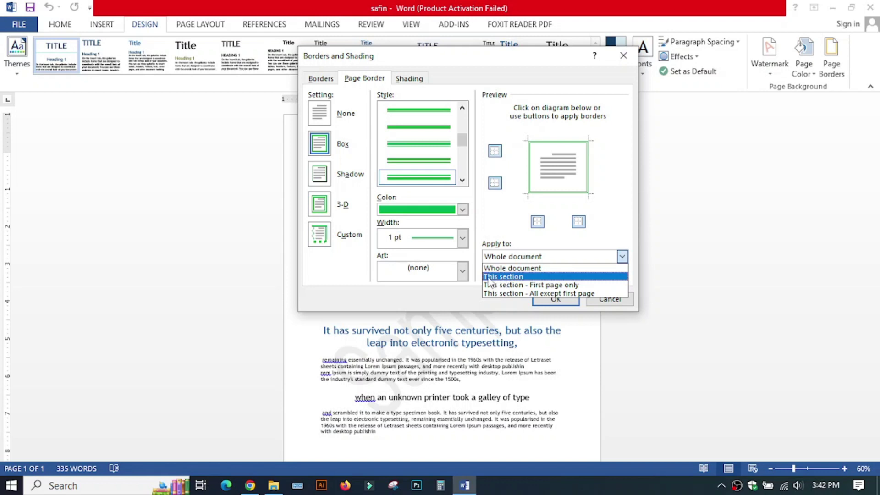
{"action": "left_click", "coordinate": [508, 278]}
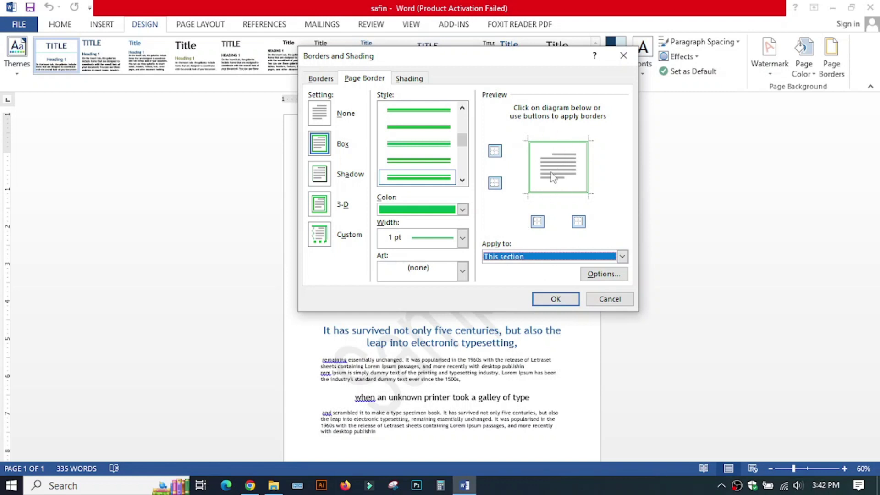
{"action": "left_click", "coordinate": [505, 257]}
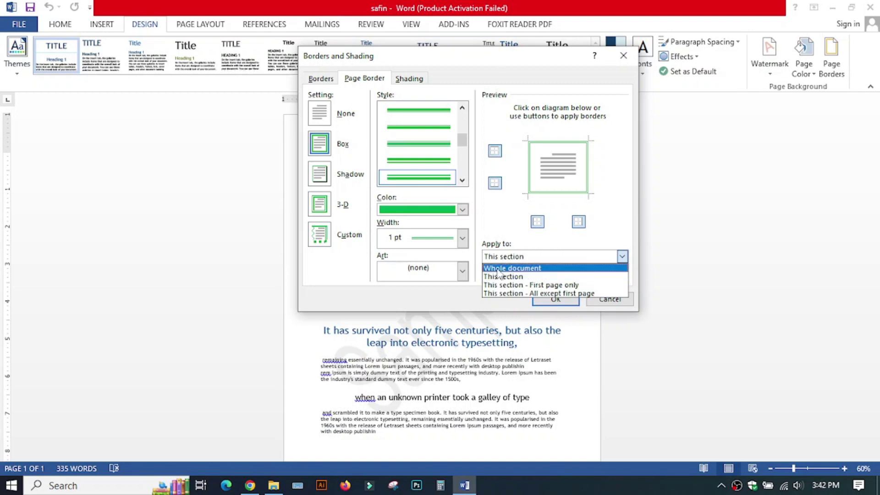
{"action": "left_click", "coordinate": [504, 268]}
{"action": "left_click", "coordinate": [553, 300]}
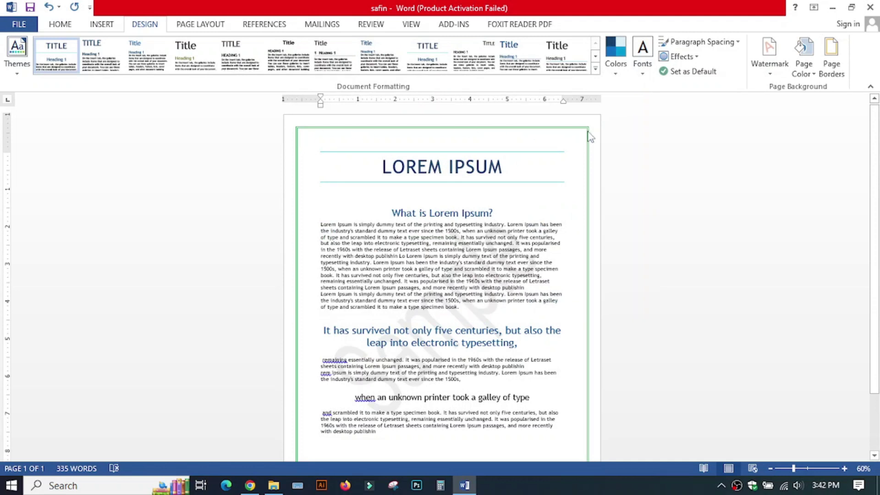
{"action": "scroll", "coordinate": [566, 198], "scroll_direction": "down", "scroll_amount": 3}
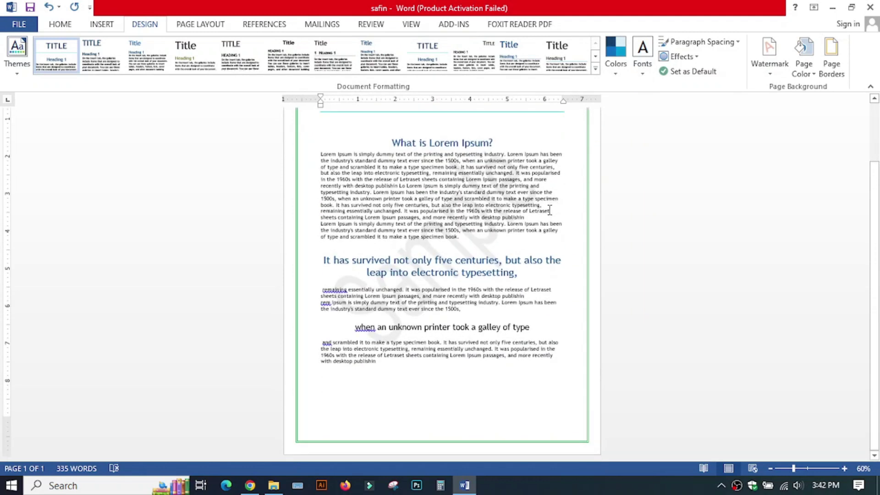
{"action": "scroll", "coordinate": [409, 298], "scroll_direction": "up", "scroll_amount": 3}
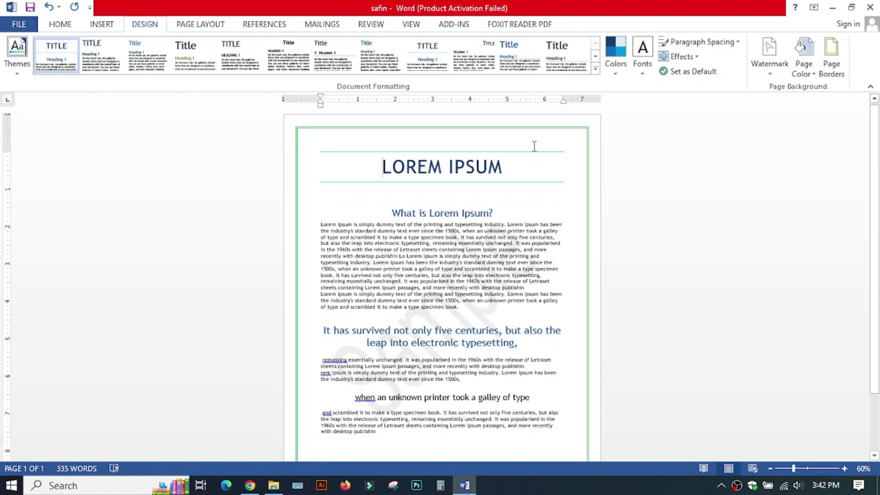
- Replace the line page border with the art design of green vines with red flowers, applied to the whole document
{"action": "left_click", "coordinate": [835, 71]}
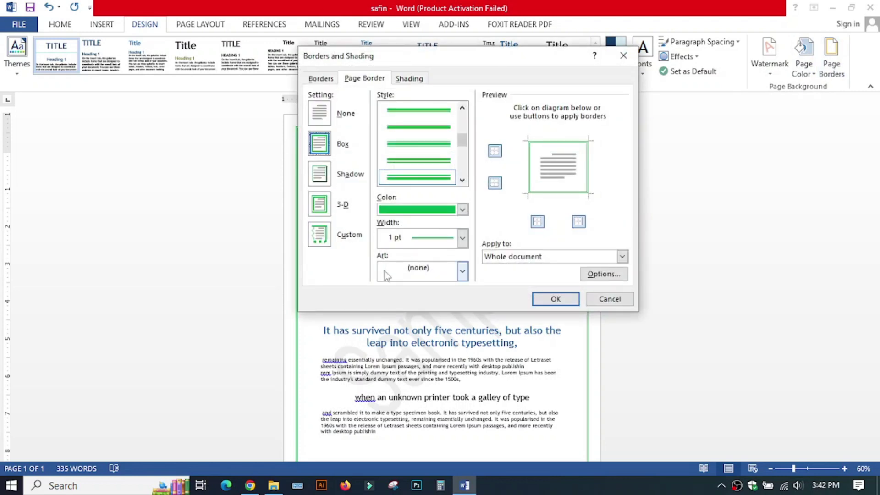
{"action": "left_click", "coordinate": [463, 274]}
{"action": "left_click_drag", "start_coordinate": [464, 298], "coordinate": [472, 316]}
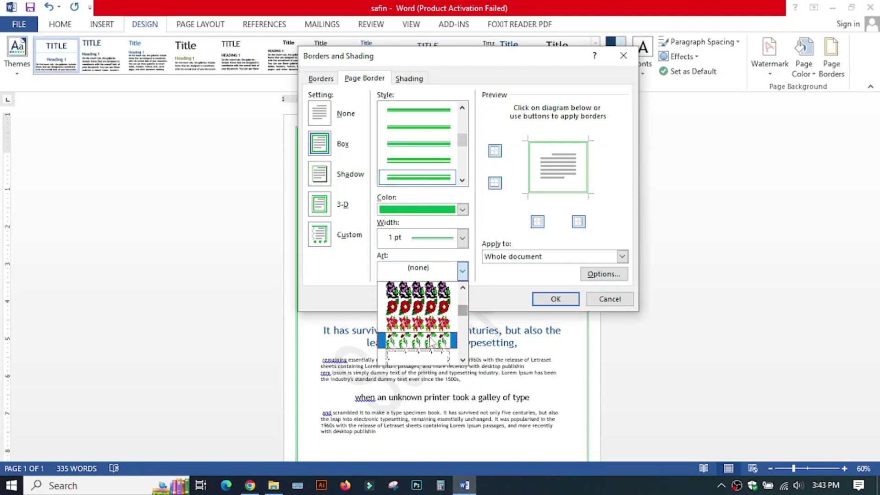
{"action": "left_click", "coordinate": [415, 342]}
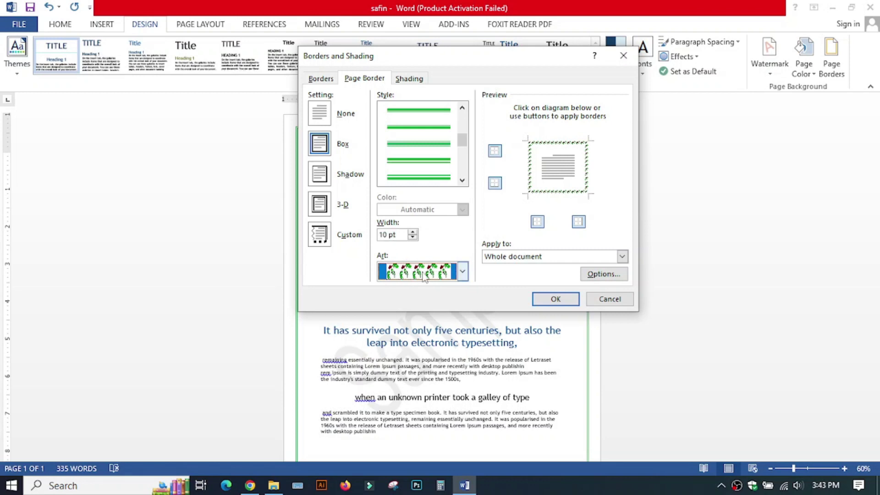
{"action": "left_click", "coordinate": [543, 299]}
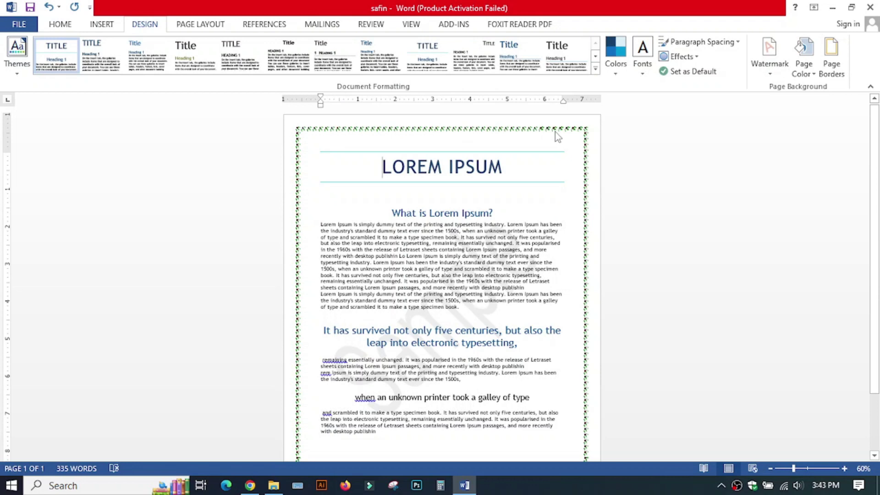
{"action": "scroll", "coordinate": [472, 268], "scroll_direction": "down", "scroll_amount": 3}
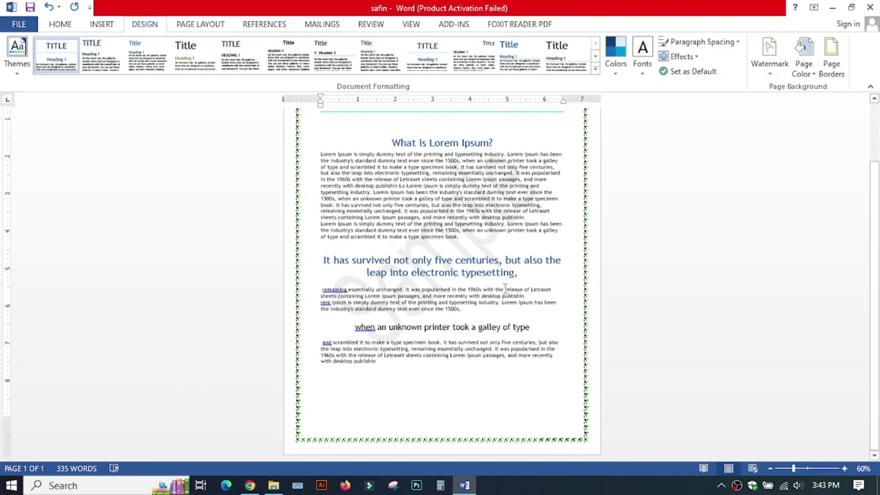
{"action": "scroll", "coordinate": [505, 287], "scroll_direction": "up", "scroll_amount": 3}
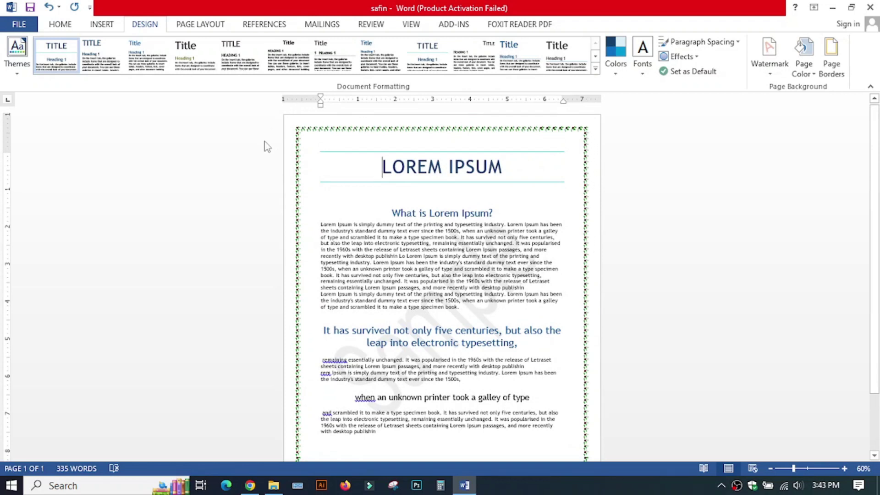
{"action": "scroll", "coordinate": [387, 168], "scroll_direction": "down", "scroll_amount": 3}
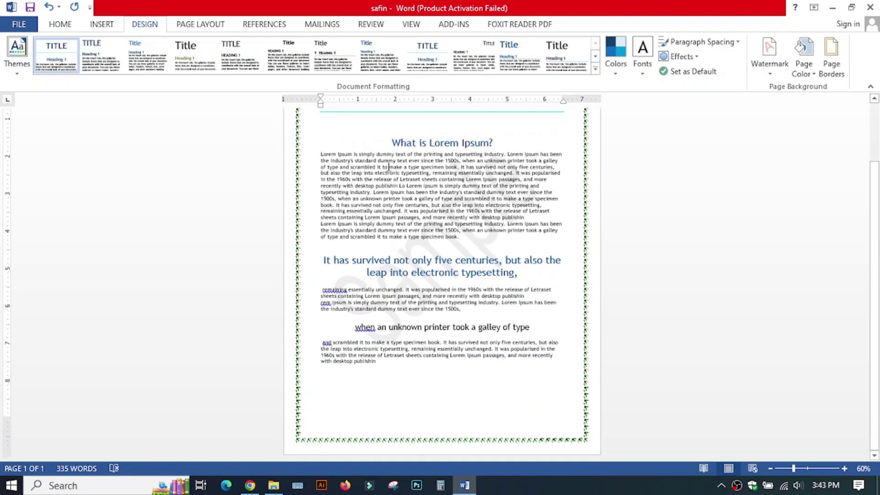
- Examine the other art designs available for the page border
{"action": "left_click", "coordinate": [835, 78]}
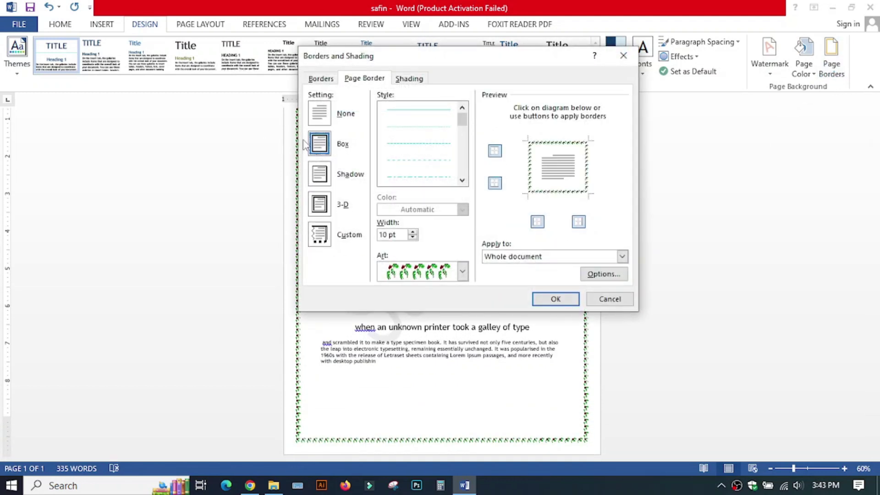
{"action": "left_click", "coordinate": [463, 272]}
{"action": "mouse_move", "coordinate": [462, 294]}
{"action": "left_mouse_down"}
{"action": "mouse_move", "coordinate": [464, 355]}
{"action": "mouse_move", "coordinate": [464, 304]}
{"action": "left_mouse_up"}
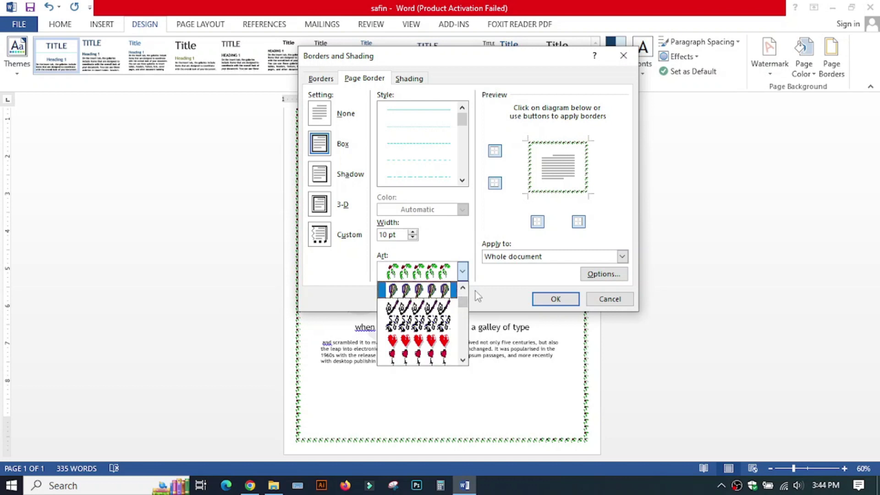
{"action": "left_click", "coordinate": [475, 291]}
{"action": "left_click", "coordinate": [611, 300]}
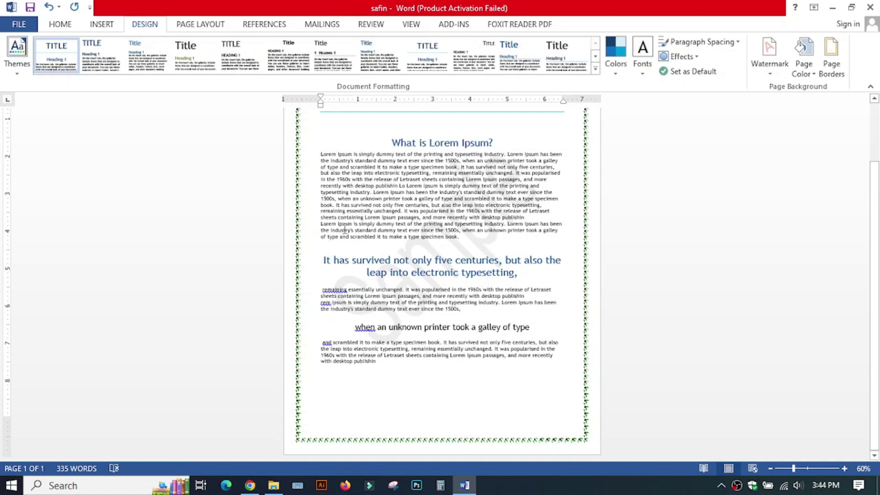
- Remove the page border from the whole document by applying the None setting
{"action": "left_click", "coordinate": [830, 62]}
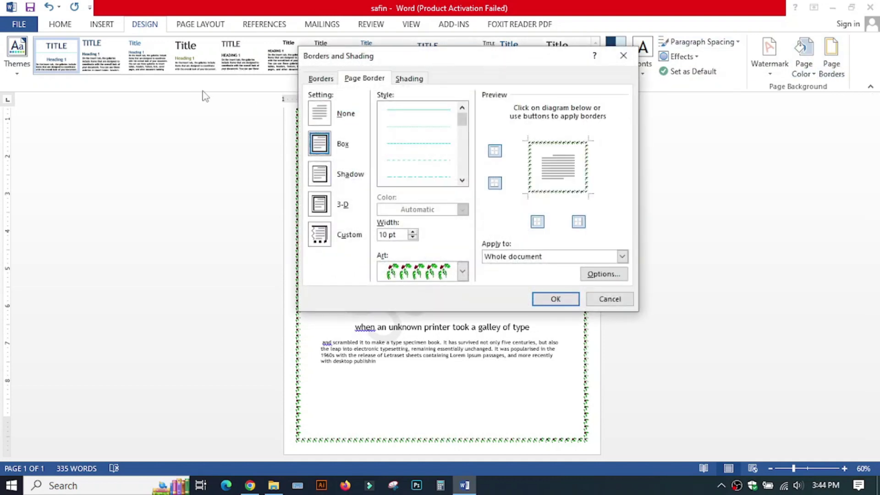
{"action": "left_click", "coordinate": [320, 115]}
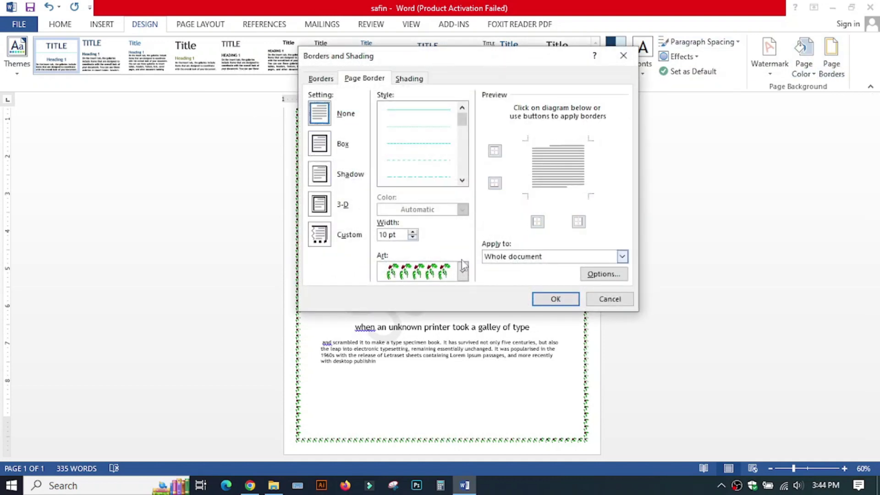
{"action": "left_click", "coordinate": [552, 300]}
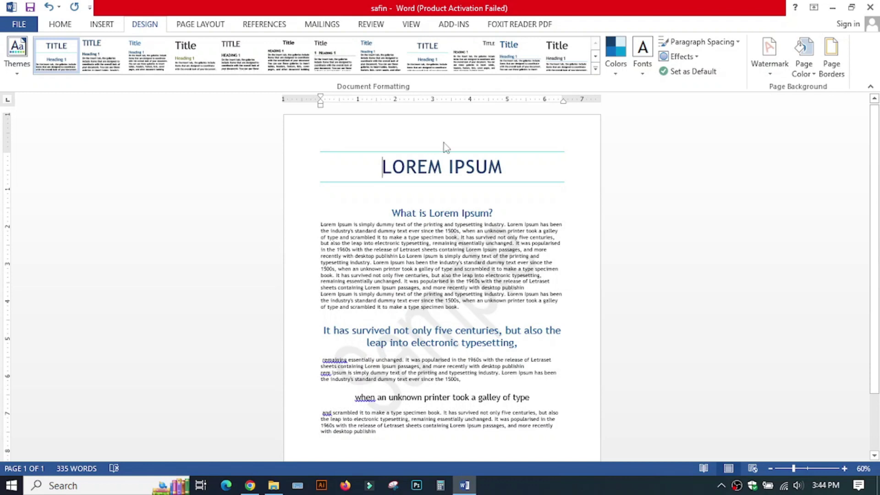
- Set up a custom picture watermark using the borderdesing_1 image from the border design folder inside Videos > page Border
{"action": "left_click", "coordinate": [776, 69]}
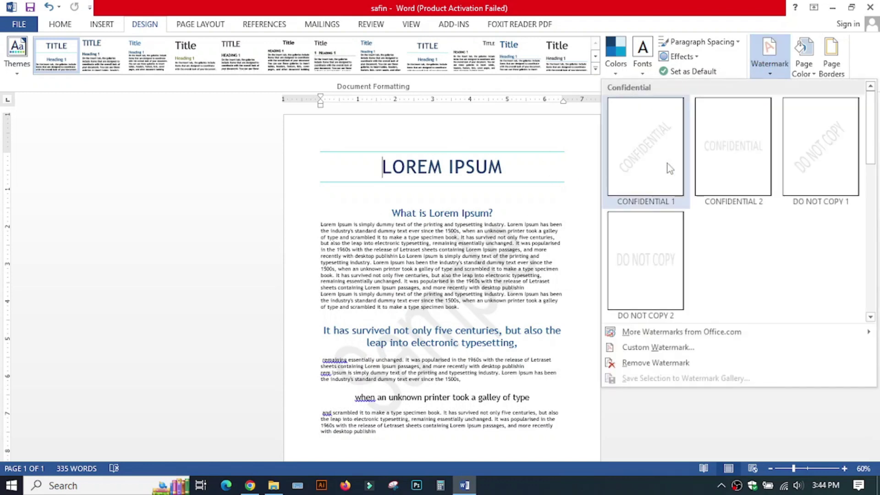
{"action": "left_click", "coordinate": [642, 347]}
{"action": "left_click_drag", "start_coordinate": [590, 123], "coordinate": [377, 124]}
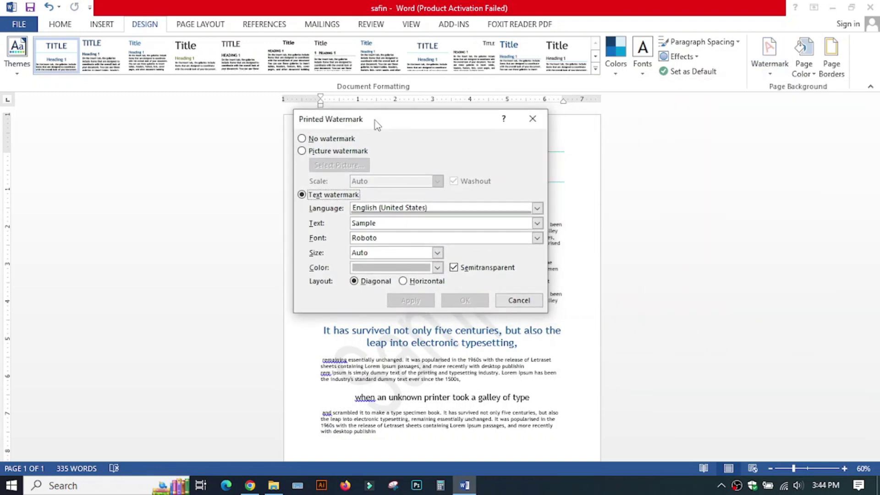
{"action": "left_click", "coordinate": [302, 151]}
{"action": "left_click", "coordinate": [338, 166]}
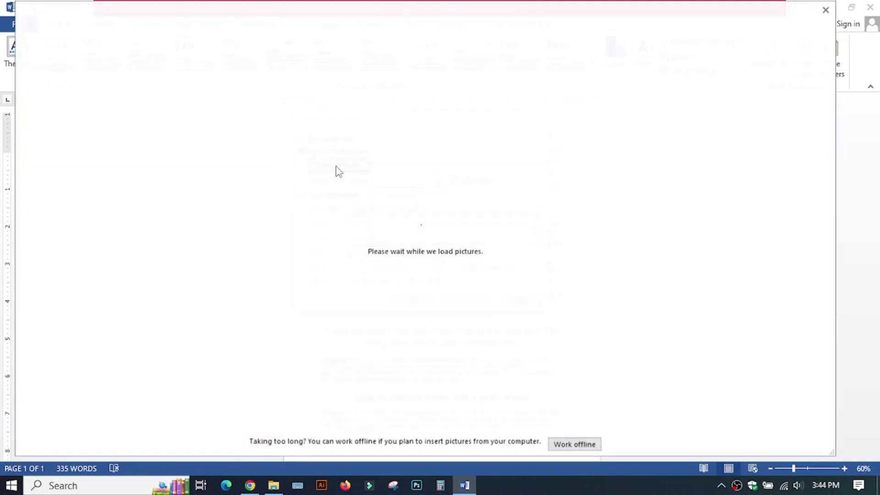
{"action": "left_click", "coordinate": [568, 445]}
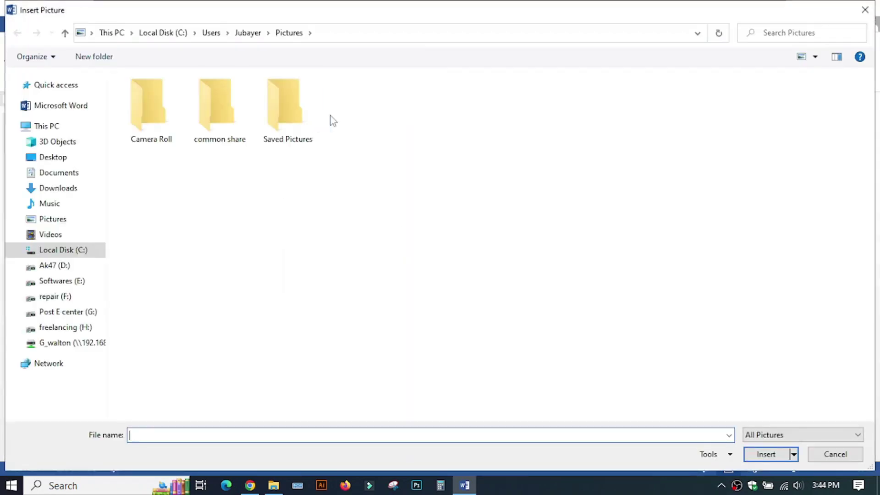
{"action": "left_click", "coordinate": [42, 236]}
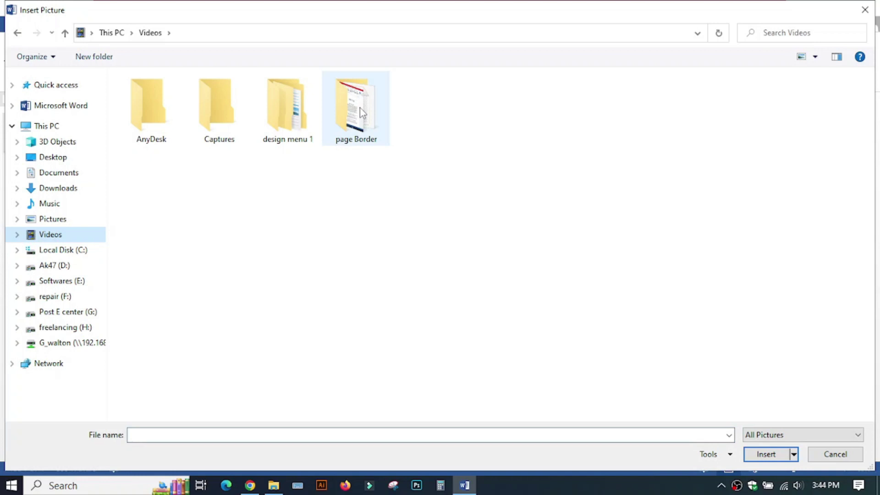
{"action": "double_click", "coordinate": [359, 108]}
{"action": "double_click", "coordinate": [153, 110]}
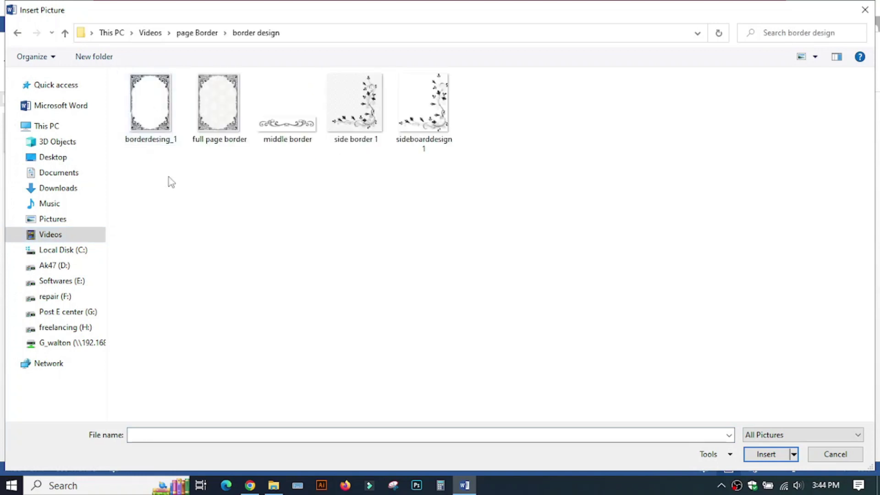
{"action": "left_click", "coordinate": [155, 115]}
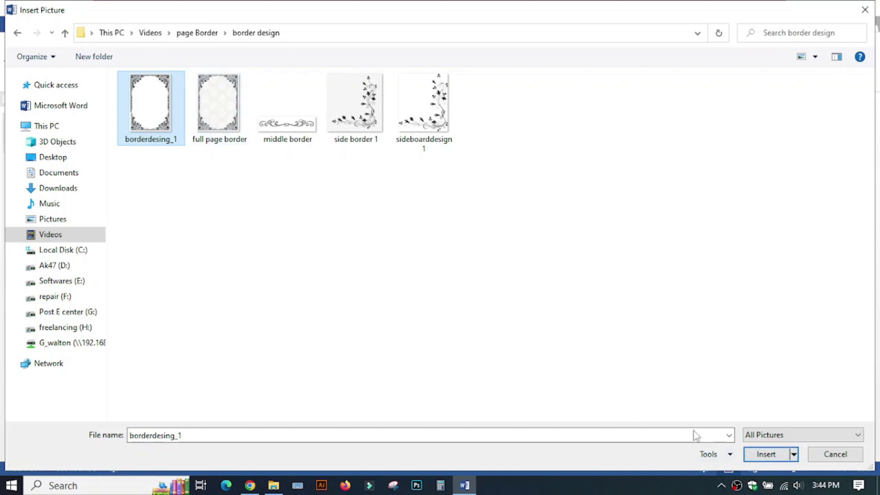
{"action": "left_click", "coordinate": [764, 454]}
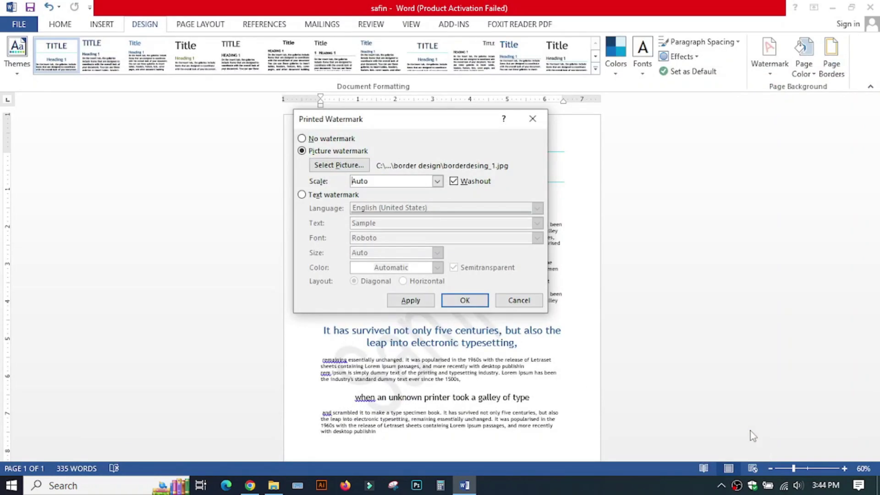
- Turn off Washout for the picture watermark and apply the border image to the page
{"action": "left_click", "coordinate": [454, 181]}
{"action": "left_click", "coordinate": [422, 301]}
{"action": "left_click_drag", "start_coordinate": [397, 127], "coordinate": [691, 119]}
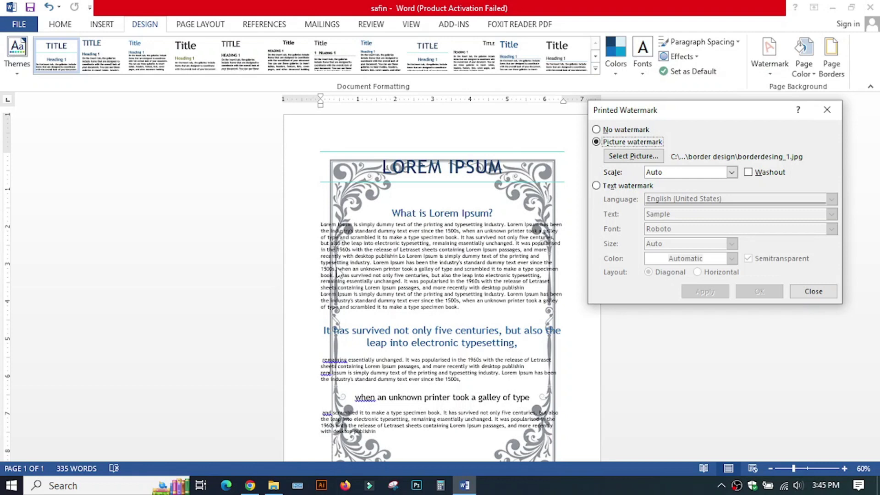
- Set the picture watermark's scale to 500% and apply it to the page
{"action": "left_click", "coordinate": [732, 172]}
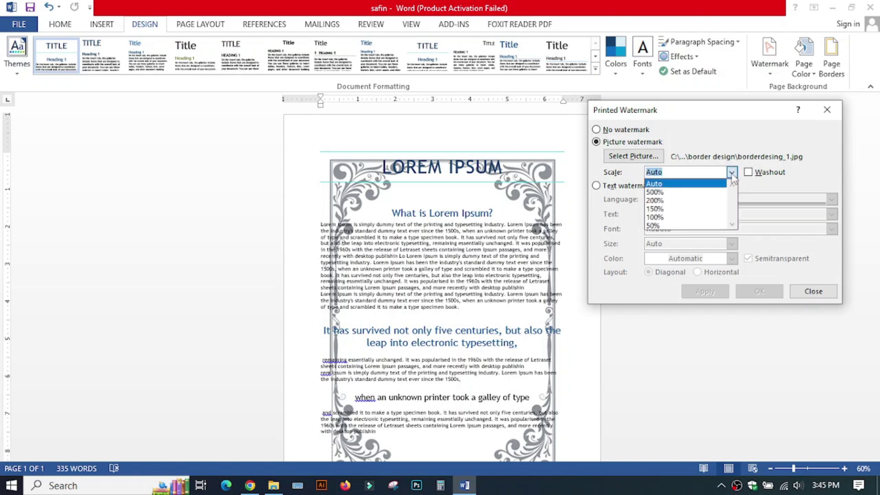
{"action": "left_click", "coordinate": [655, 193]}
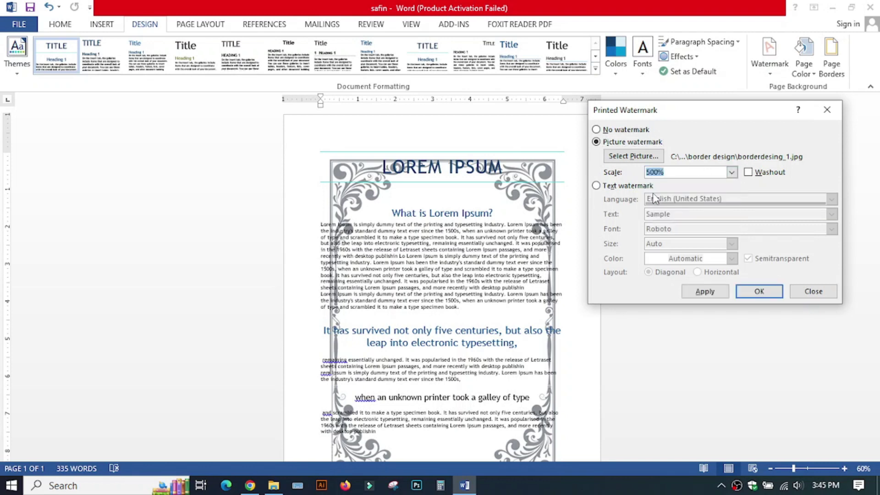
{"action": "left_click", "coordinate": [705, 292]}
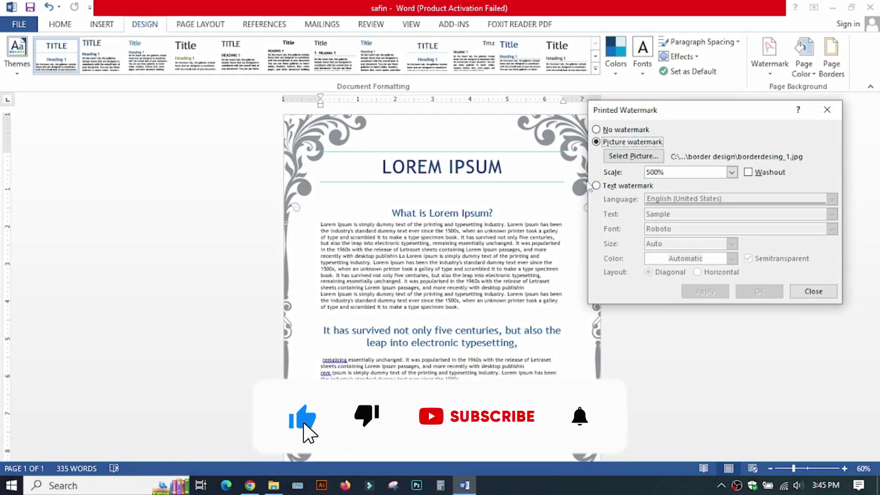
- Set the picture watermark's scale to 450%, apply it and close the watermark settings
{"action": "double_click", "coordinate": [657, 173]}
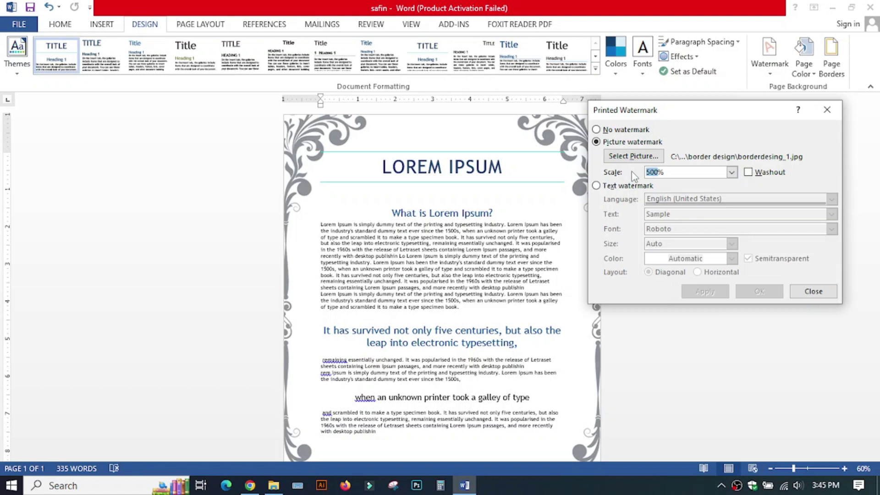
{"action": "type", "text": "45"}
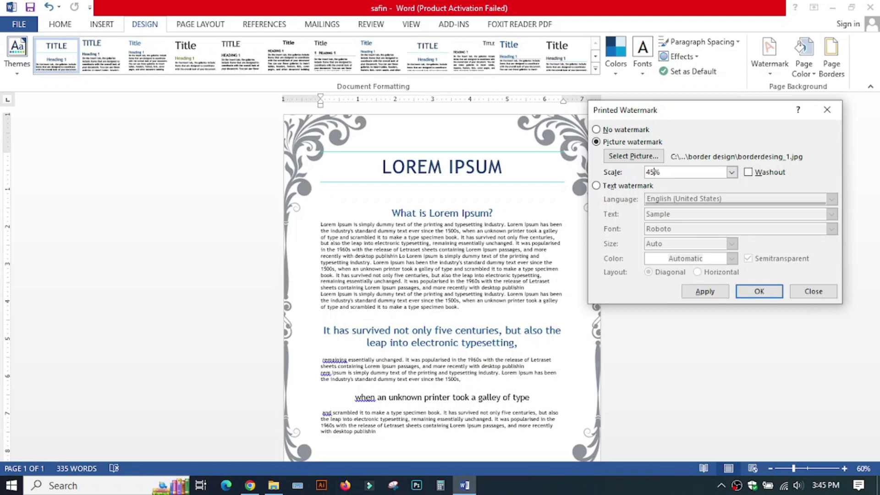
{"action": "left_click", "coordinate": [705, 292]}
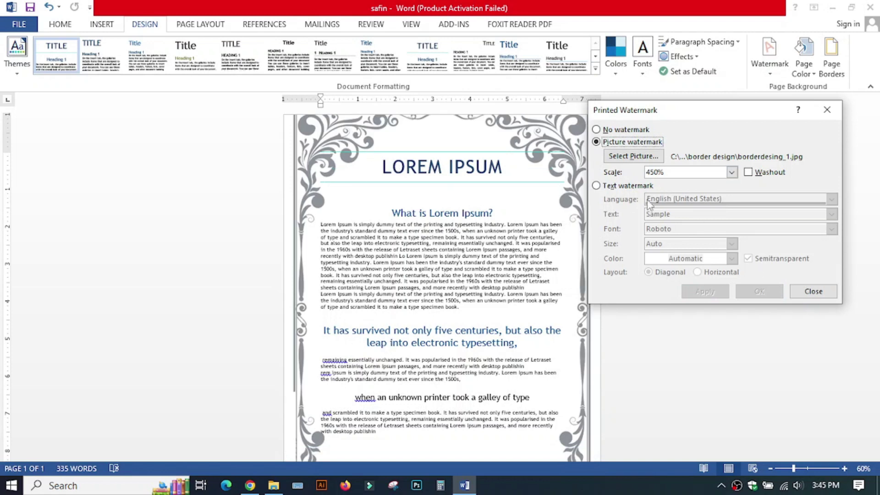
{"action": "left_click", "coordinate": [812, 292]}
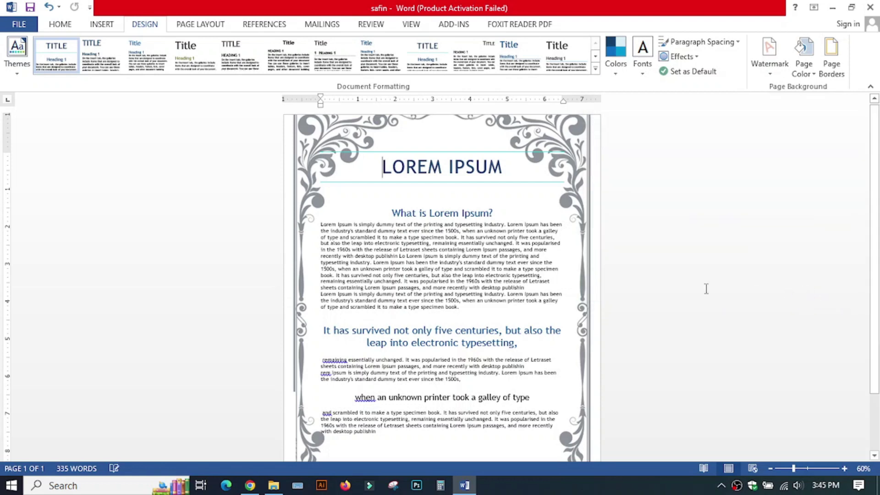
- Open the header for editing, adjust the border picture so its whole frame fits within the page, and return to the document body
{"action": "mouse_move", "coordinate": [879, 154]}
{"action": "left_mouse_down"}
{"action": "mouse_move", "coordinate": [879, 225]}
{"action": "mouse_move", "coordinate": [878, 167]}
{"action": "left_mouse_up"}
{"action": "left_click", "coordinate": [356, 140]}
{"action": "double_click", "coordinate": [392, 134]}
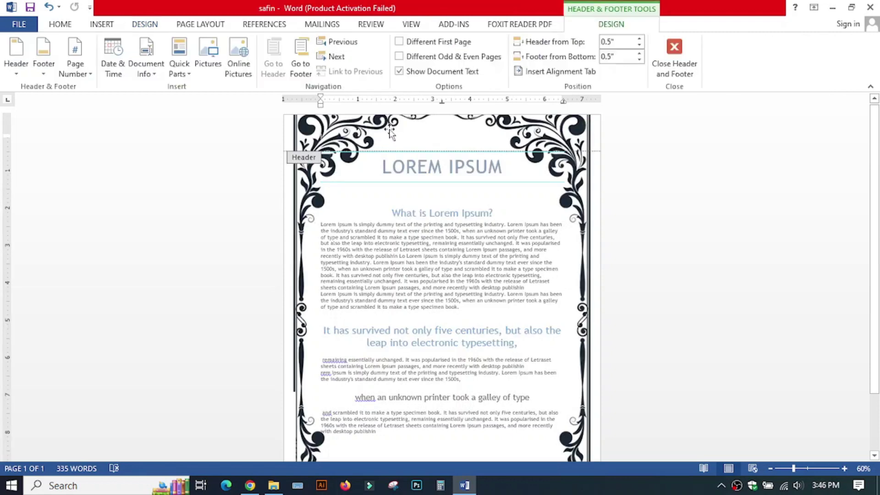
{"action": "left_click", "coordinate": [414, 147]}
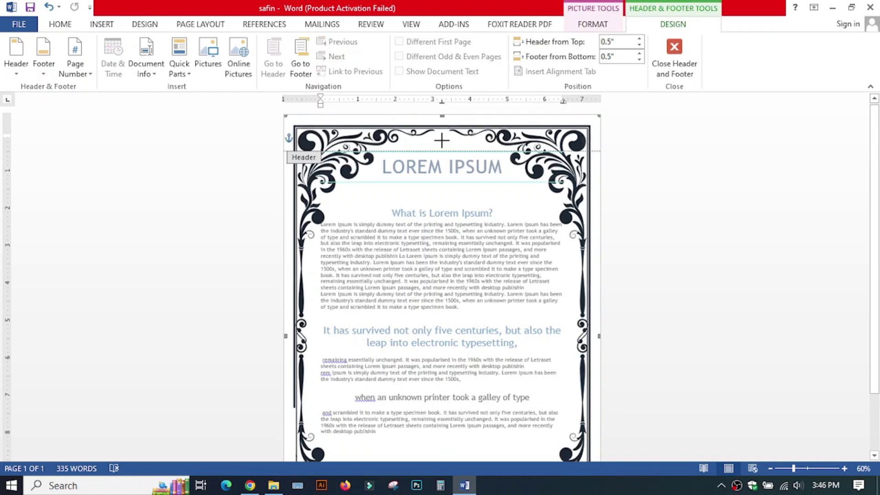
{"action": "left_click_drag", "start_coordinate": [415, 147], "coordinate": [349, 202]}
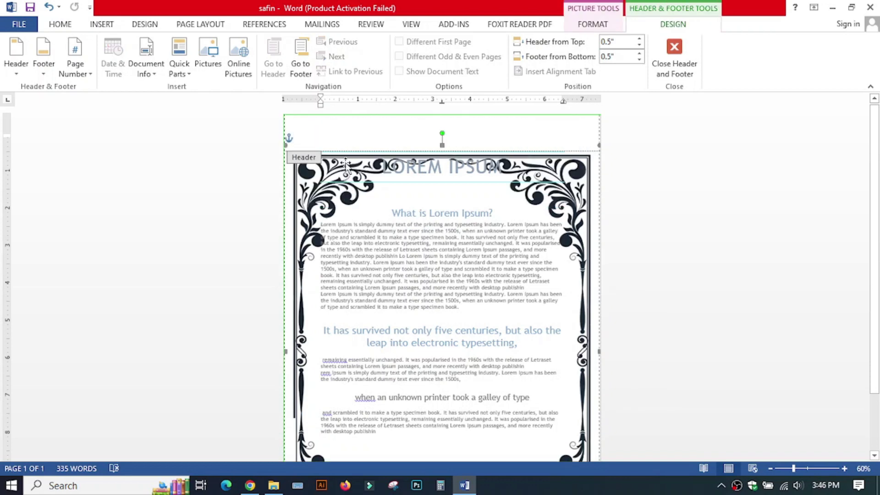
{"action": "key", "text": "ctrl+z"}
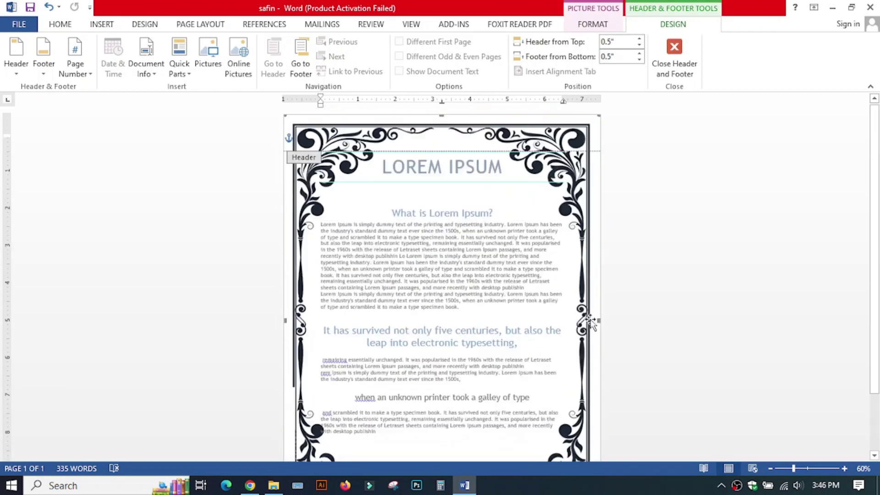
{"action": "scroll", "coordinate": [454, 330], "scroll_direction": "down", "scroll_amount": 3}
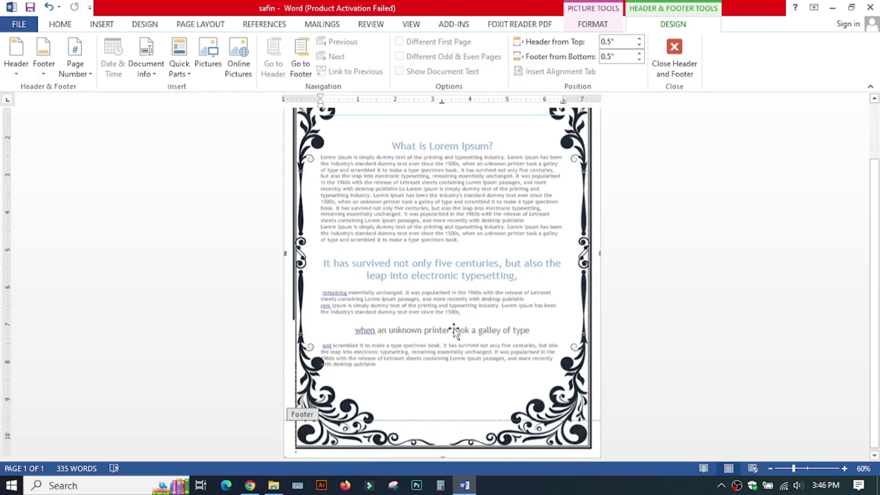
{"action": "scroll", "coordinate": [454, 330], "scroll_direction": "up", "scroll_amount": 3}
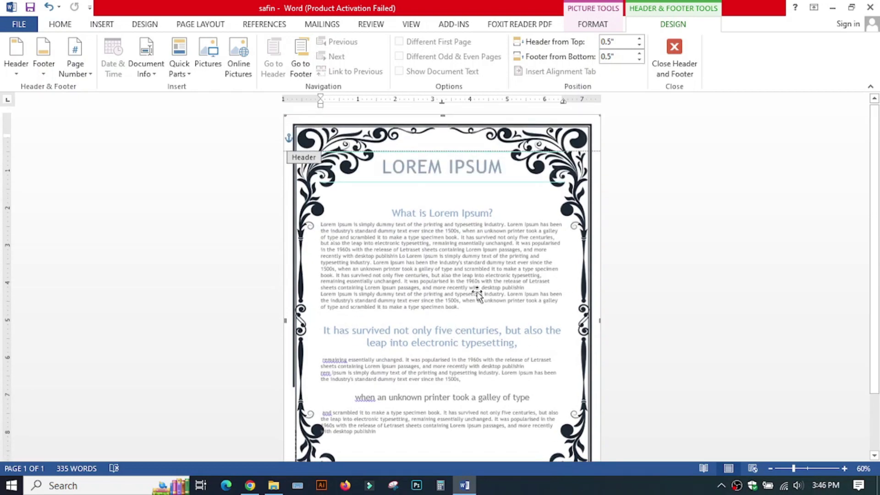
{"action": "left_click", "coordinate": [676, 72]}
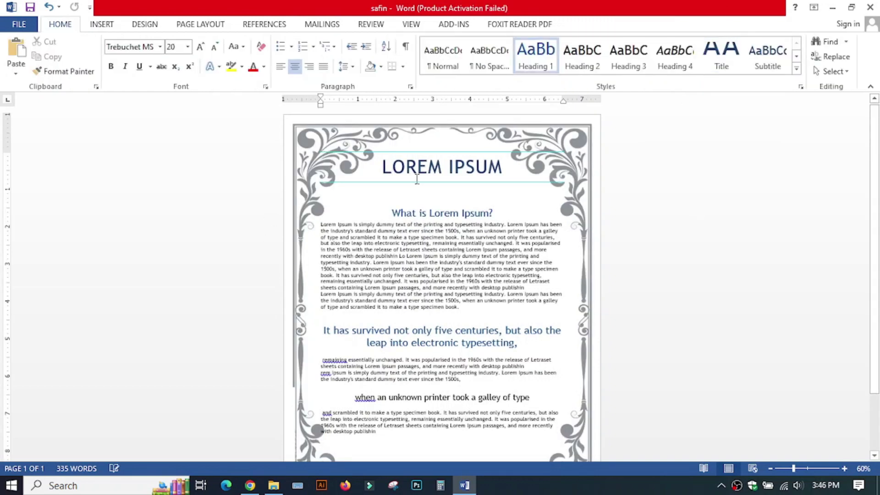
{"action": "scroll", "coordinate": [412, 253], "scroll_direction": "down", "scroll_amount": 3}
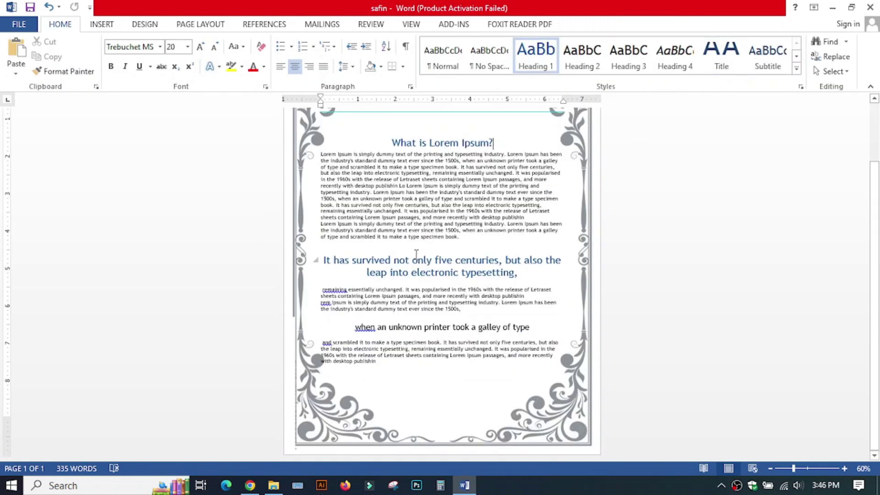
{"action": "scroll", "coordinate": [417, 254], "scroll_direction": "up", "scroll_amount": 3}
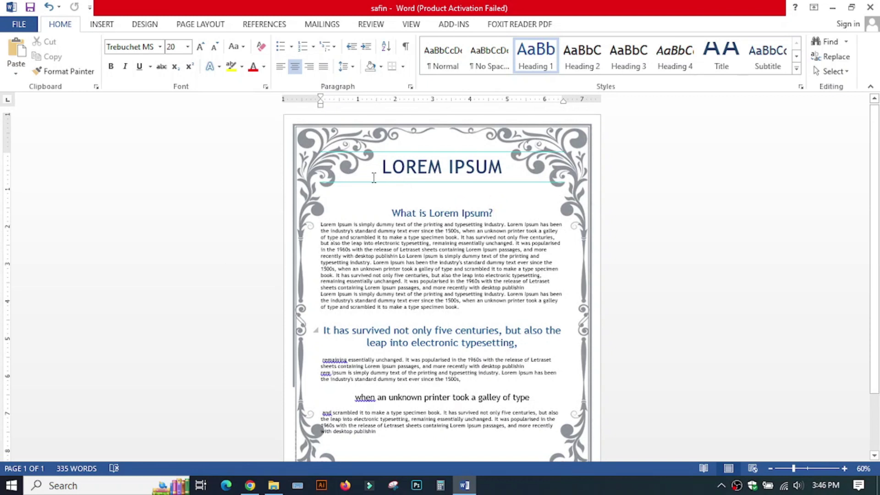
{"action": "scroll", "coordinate": [376, 179], "scroll_direction": "down", "scroll_amount": 3}
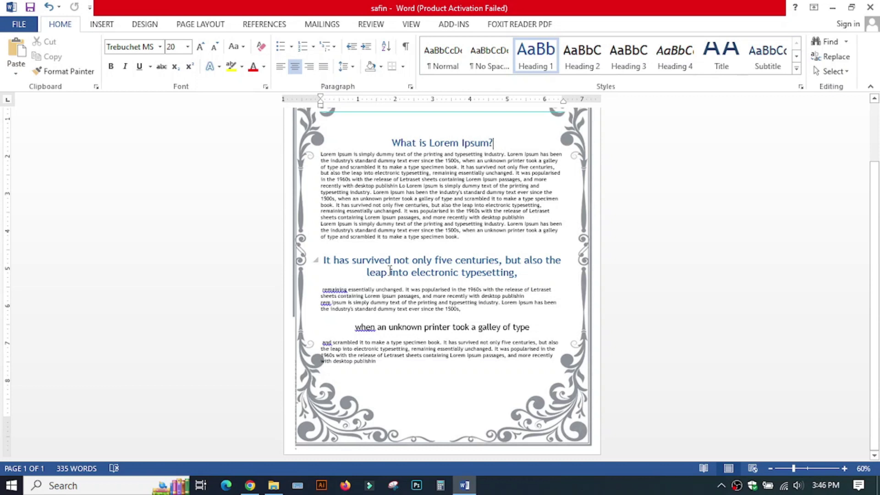
{"action": "scroll", "coordinate": [390, 271], "scroll_direction": "up", "scroll_amount": 2}
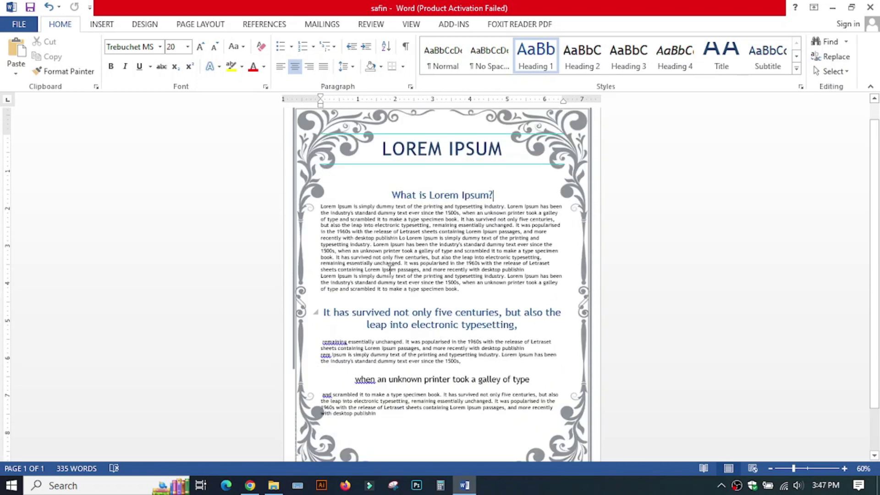